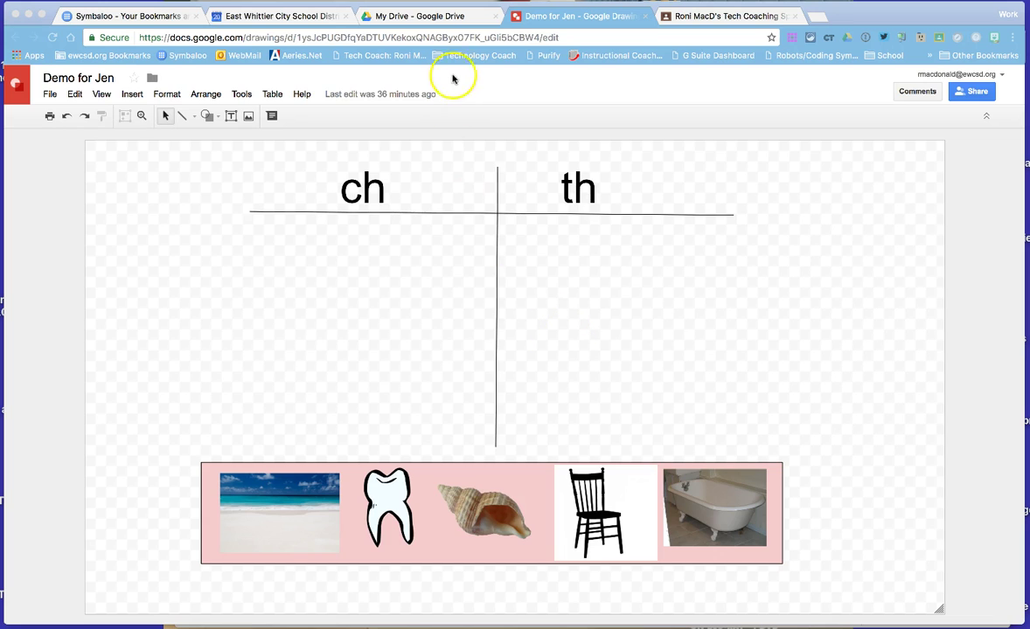
# From My Drive, pick Google Drawings under New > More to start a blank drawing
pyautogui.click(409, 15)
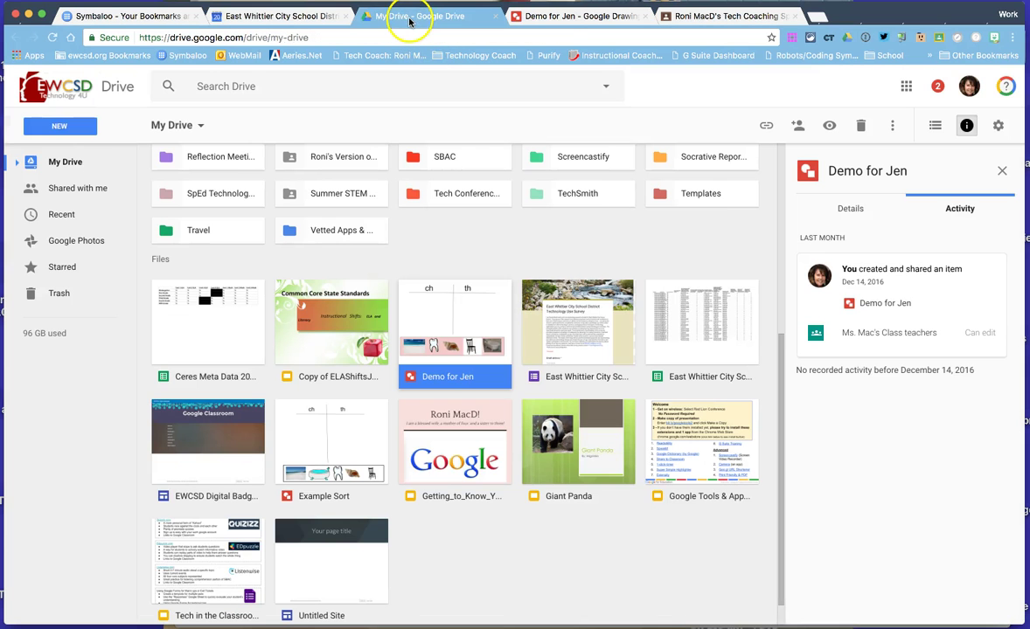
pyautogui.click(48, 129)
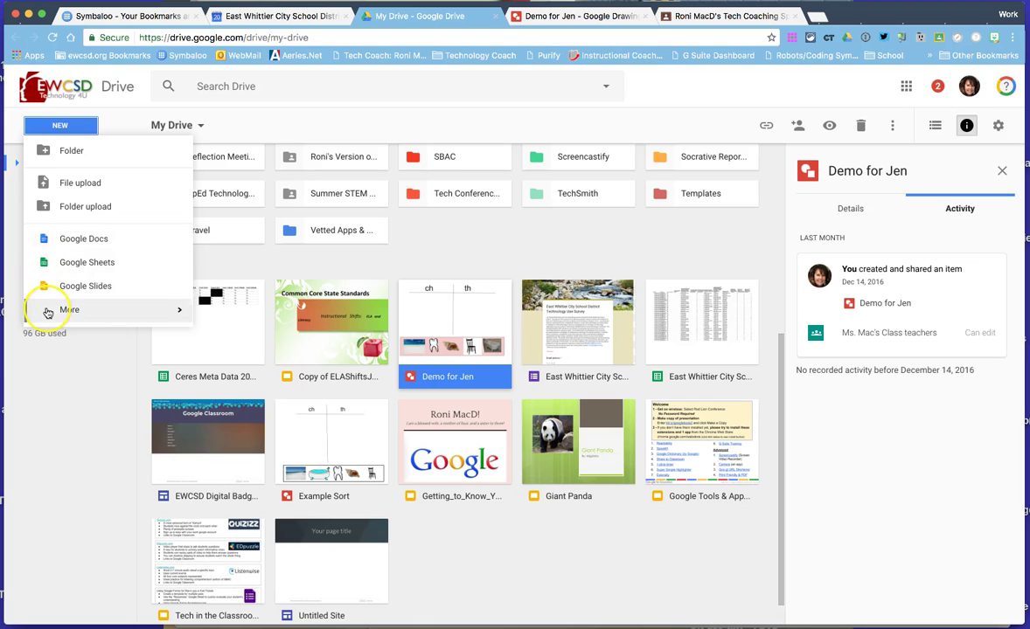
pyautogui.moveTo(48, 312)
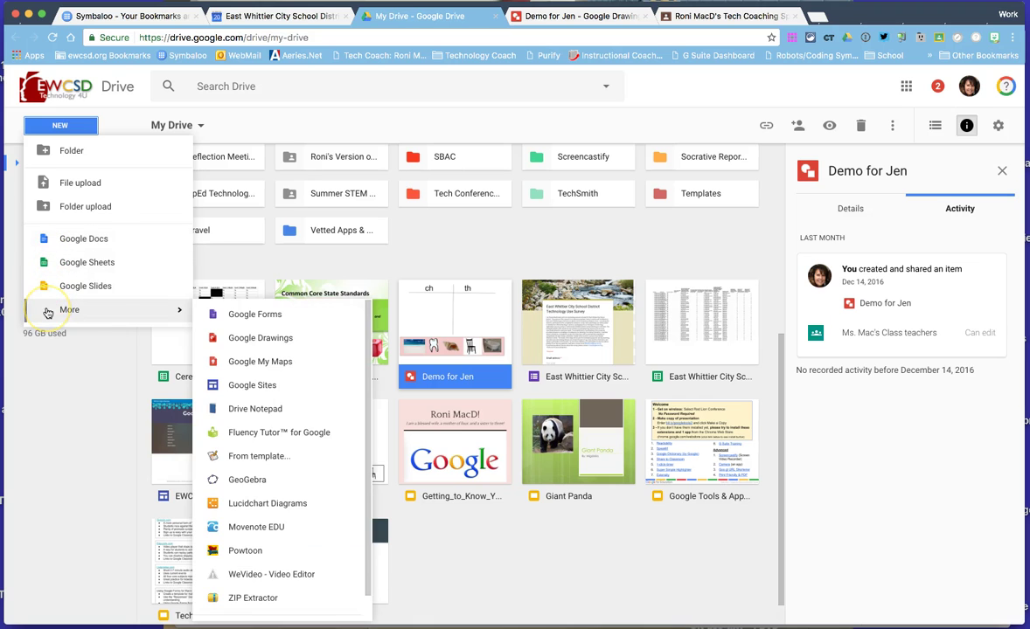
pyautogui.click(251, 339)
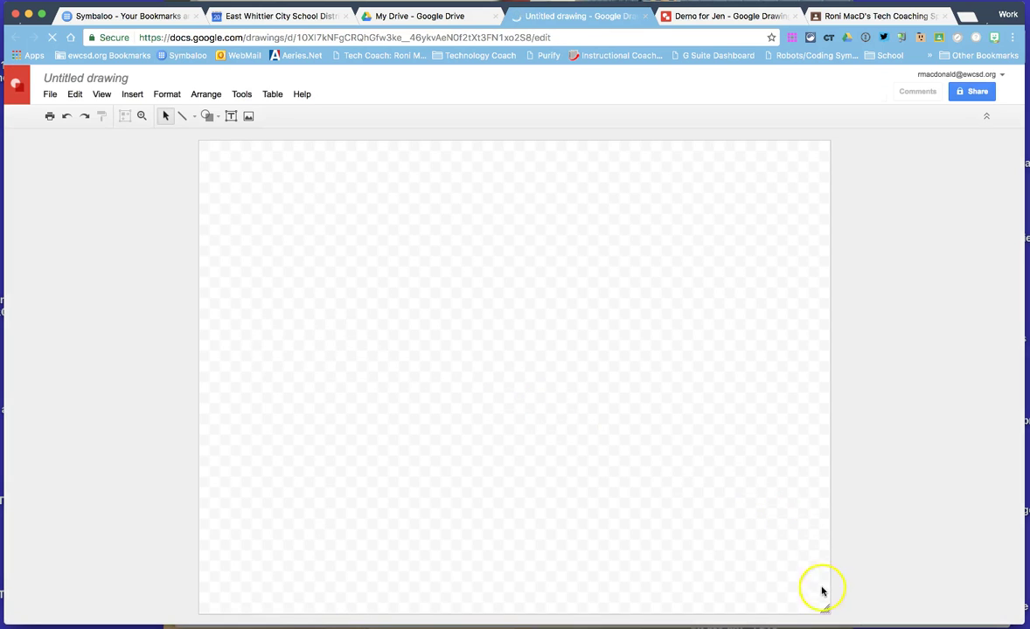
# Enlarge the drawing canvas by dragging its bottom-right corner outward
pyautogui.moveTo(826, 609); pyautogui.dragTo(1016, 617)
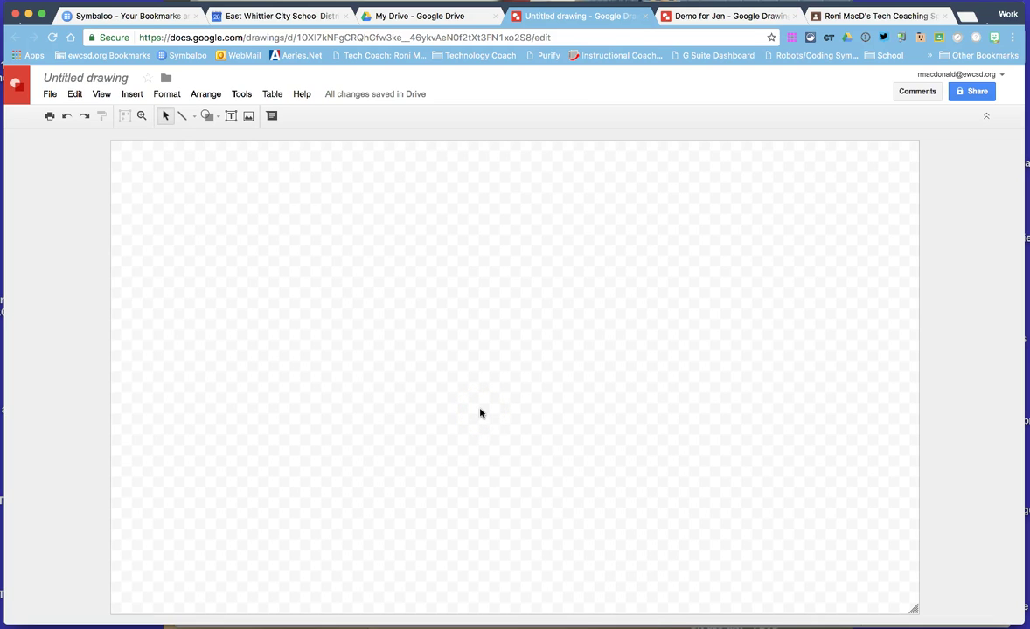
pyautogui.click(461, 392)
pyautogui.click(257, 231)
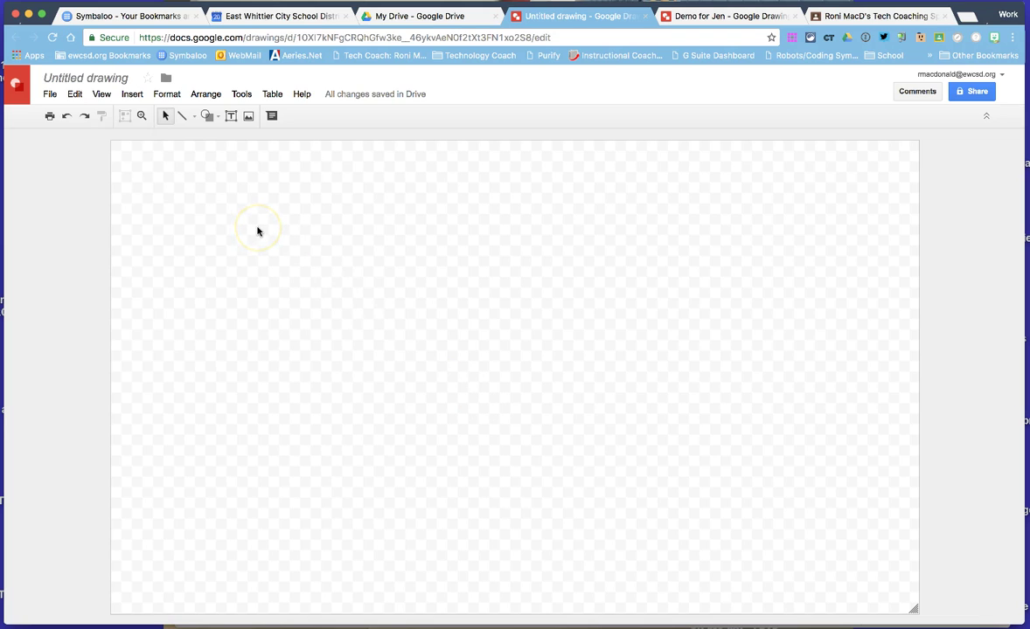
# Rename the untitled drawing to 'Demo'
pyautogui.click(66, 79)
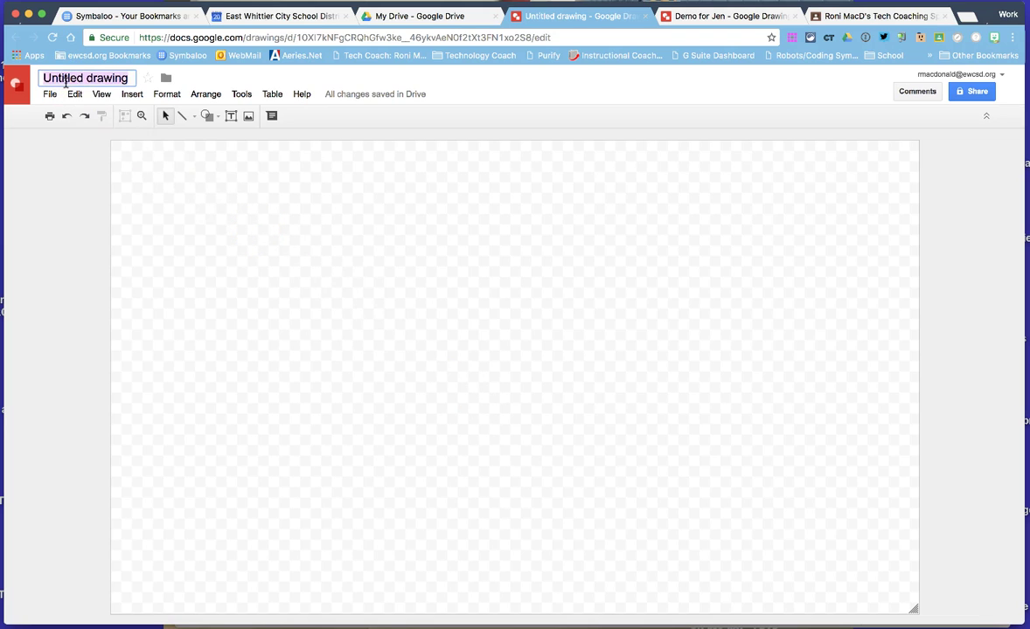
pyautogui.write('Demo')
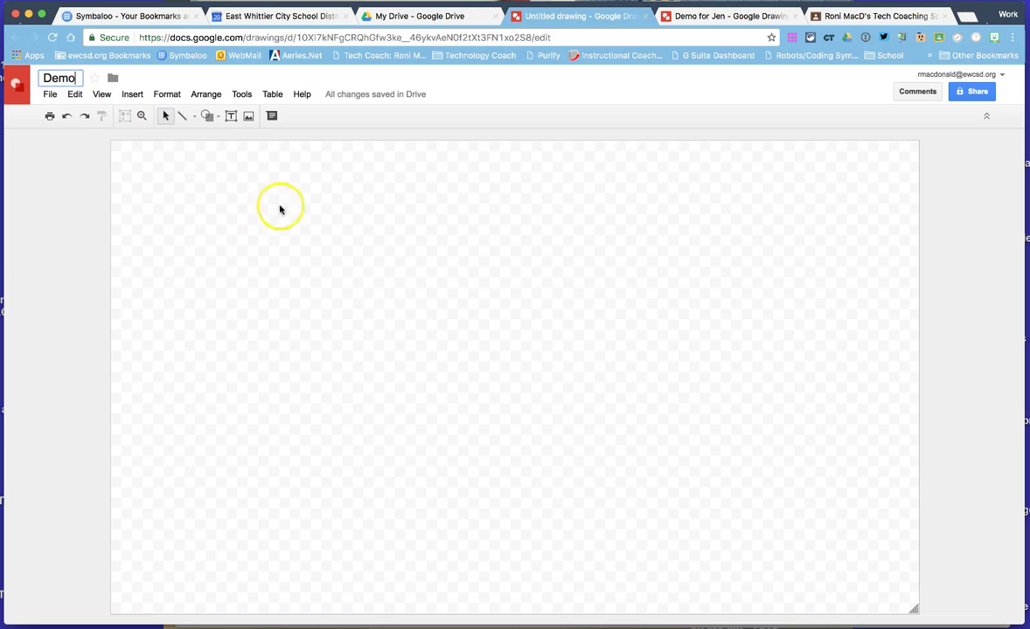
pyautogui.click(472, 246)
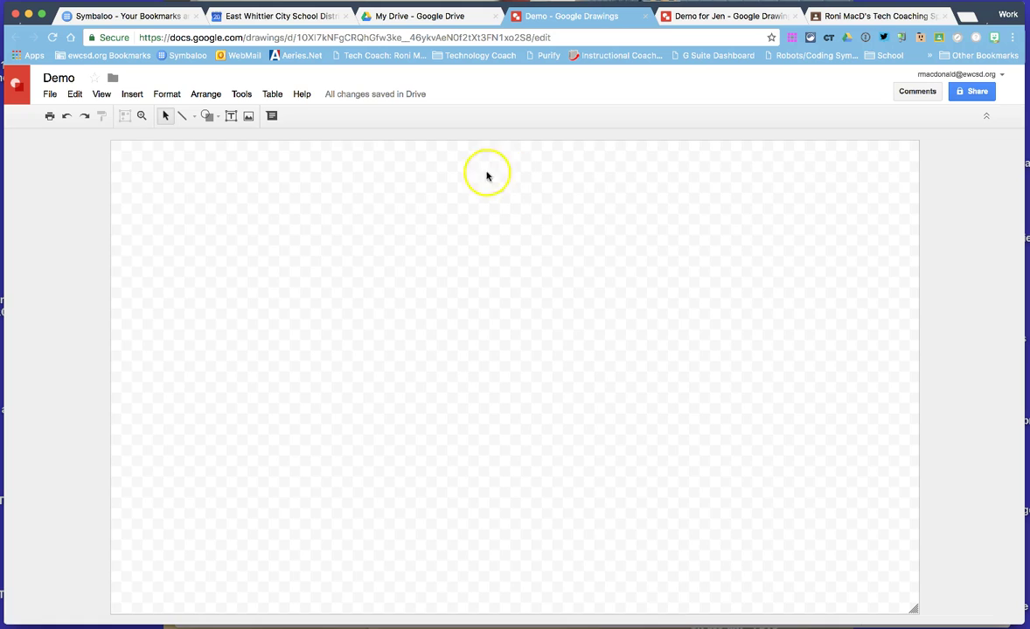
# Draw a straight vertical line down the centre of the canvas
pyautogui.click(216, 119)
pyautogui.moveTo(220, 139)
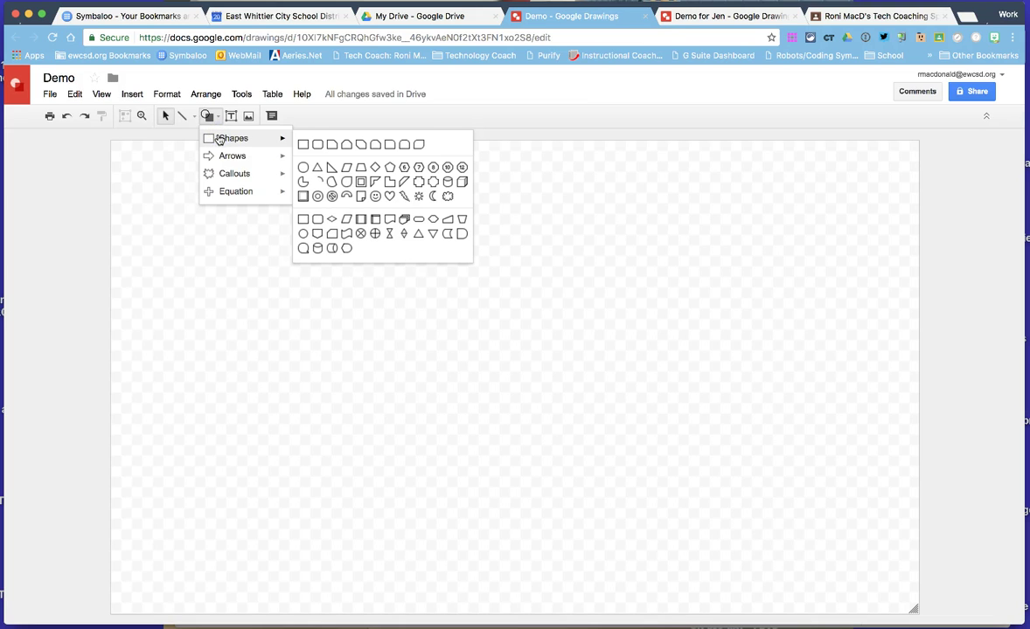
pyautogui.click(157, 156)
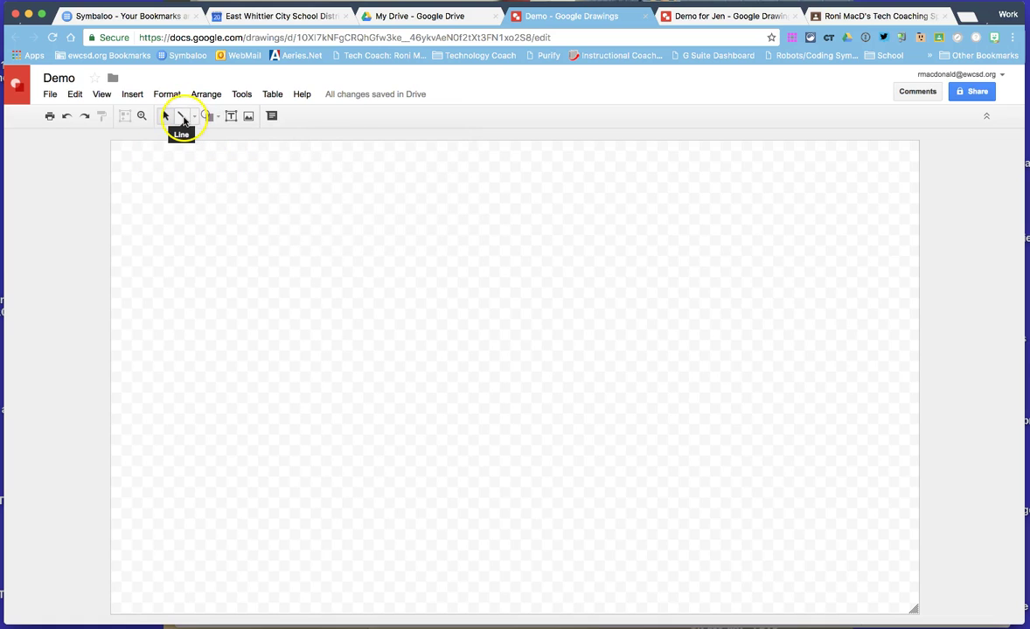
pyautogui.click(183, 122)
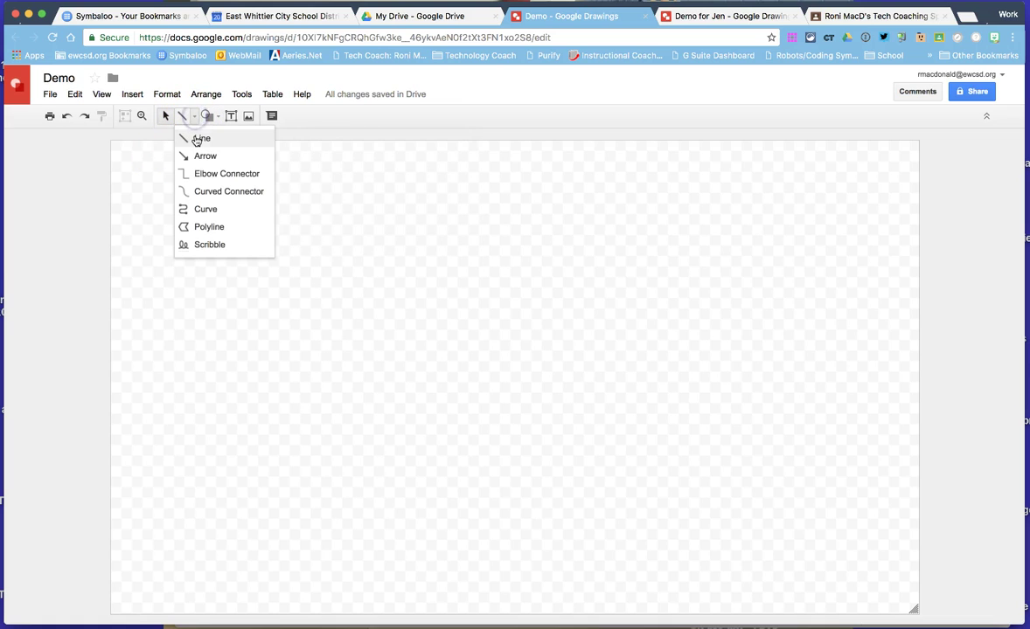
pyautogui.click(195, 139)
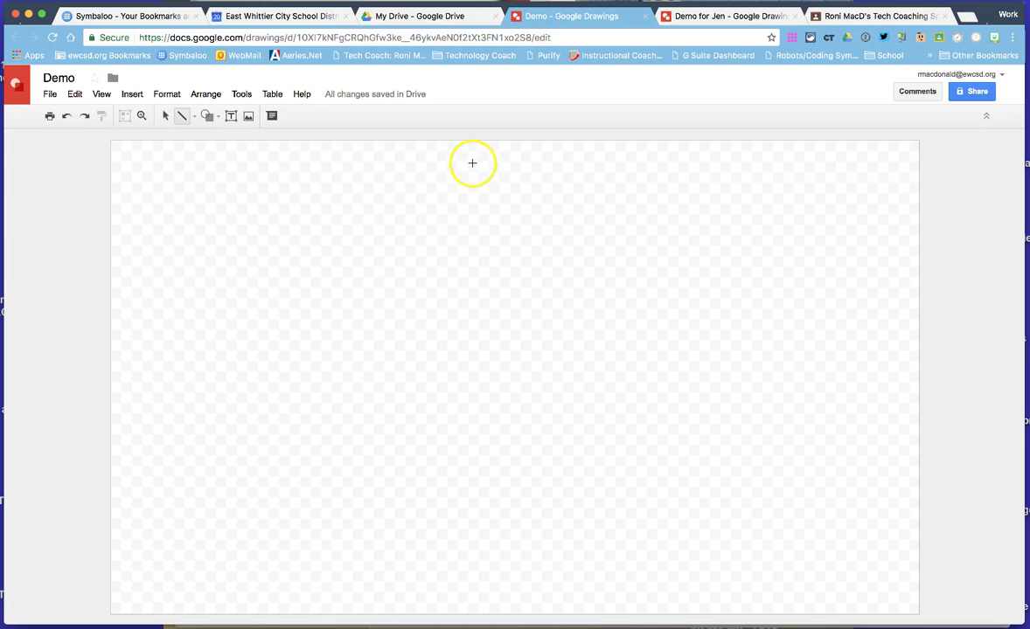
pyautogui.moveTo(471, 164)
pyautogui.mouseDown()
pyautogui.moveTo(467, 442)
pyautogui.moveTo(485, 476)
pyautogui.moveTo(478, 448)
pyautogui.moveTo(478, 456)
pyautogui.mouseUp()
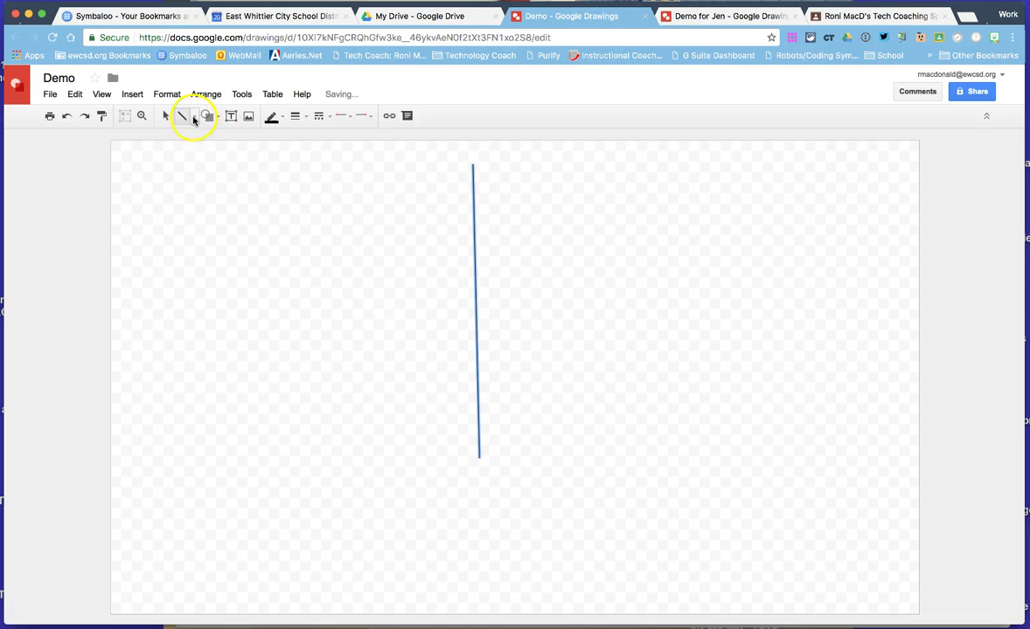
# Draw a horizontal crossbar across the vertical line near its top
pyautogui.click(193, 116)
pyautogui.click(194, 140)
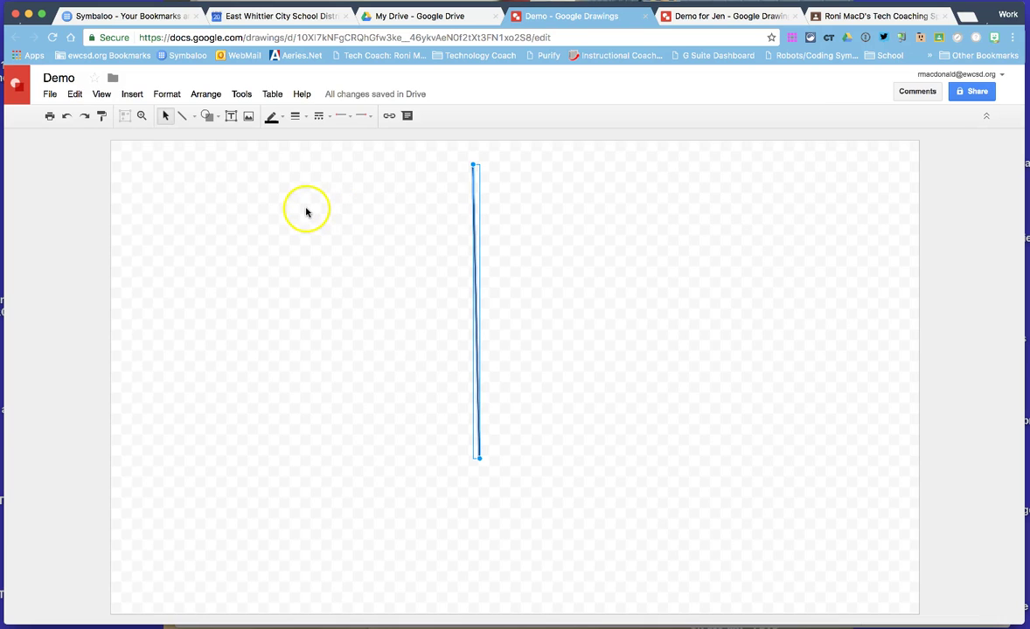
pyautogui.moveTo(314, 215)
pyautogui.mouseDown()
pyautogui.moveTo(379, 209)
pyautogui.moveTo(693, 235)
pyautogui.moveTo(319, 216)
pyautogui.mouseUp()
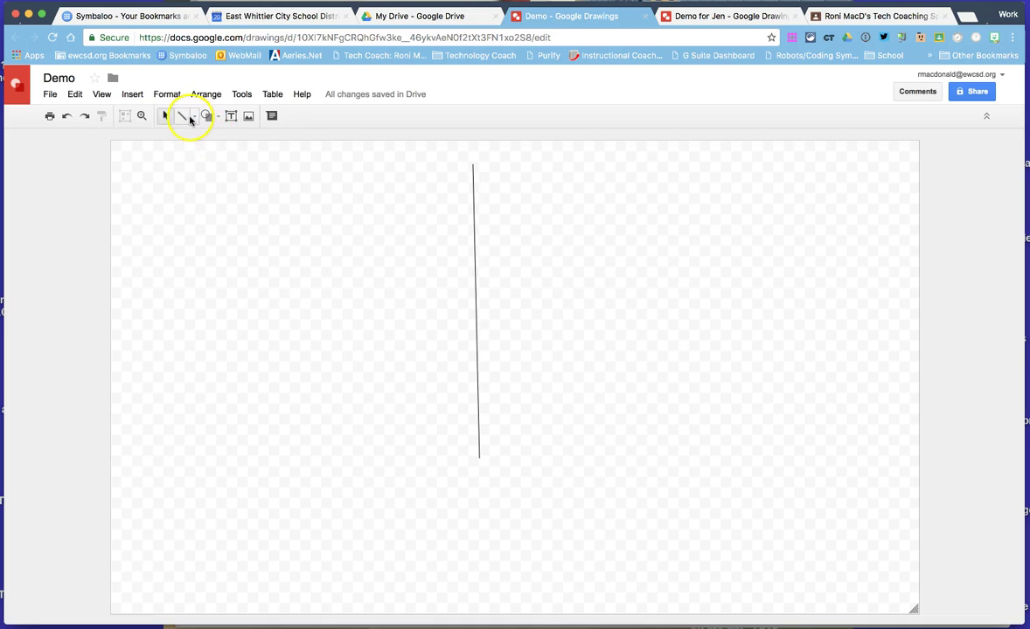
pyautogui.click(192, 118)
pyautogui.click(194, 140)
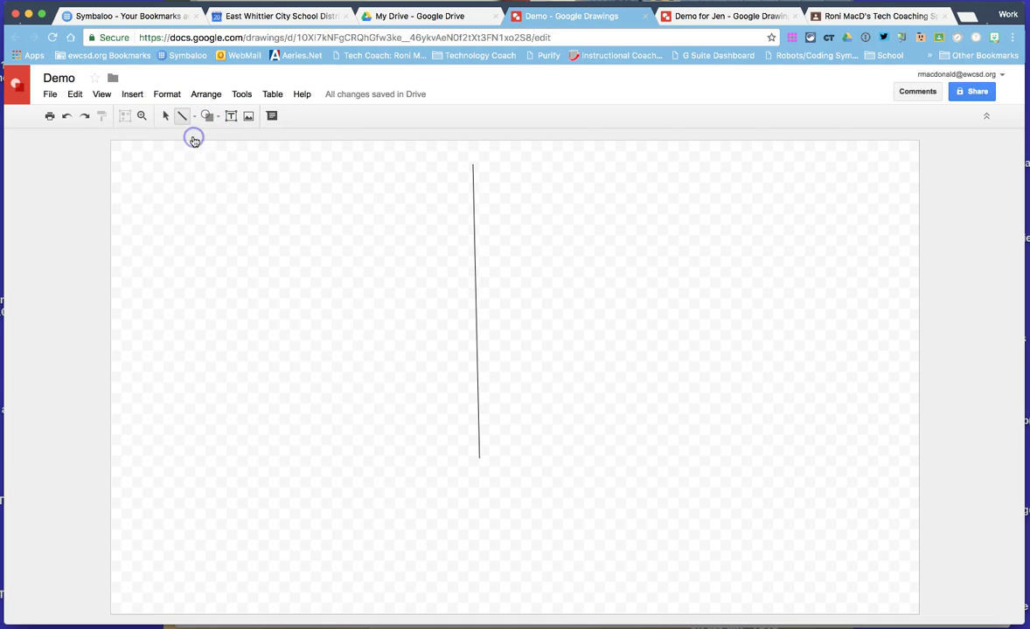
pyautogui.moveTo(352, 214); pyautogui.dragTo(611, 213)
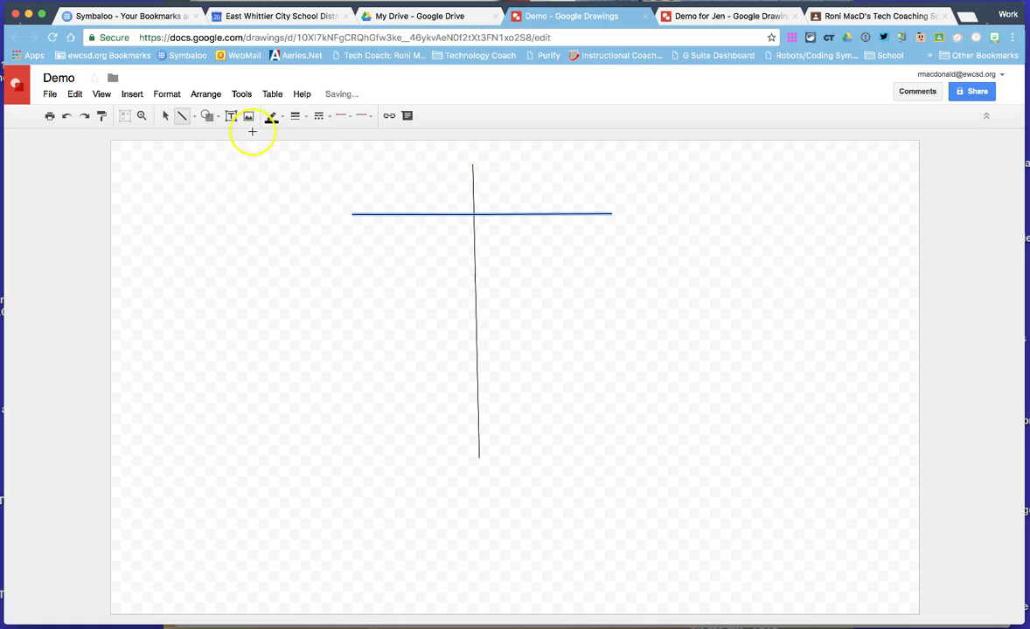
# Add a centered, size 36 'ch' heading above the left side of the crossbar
pyautogui.click(231, 115)
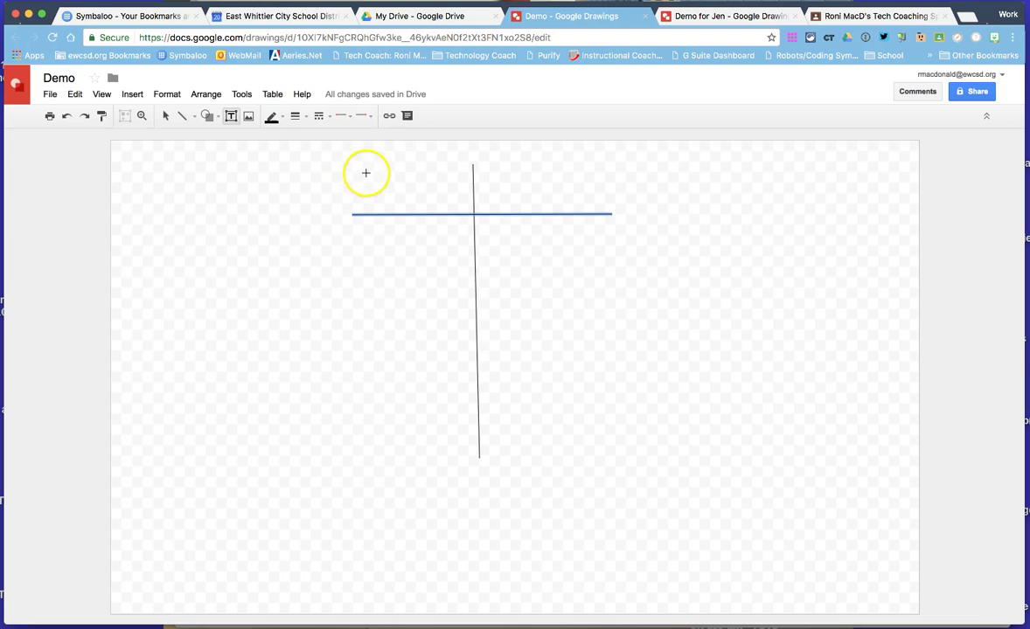
pyautogui.moveTo(366, 173); pyautogui.dragTo(465, 214)
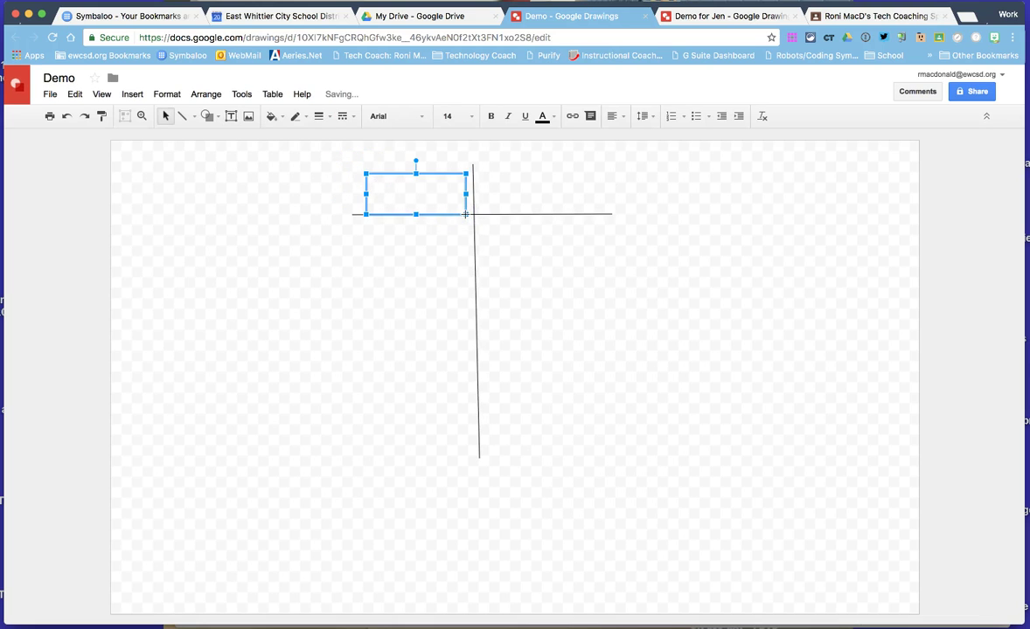
pyautogui.click(462, 116)
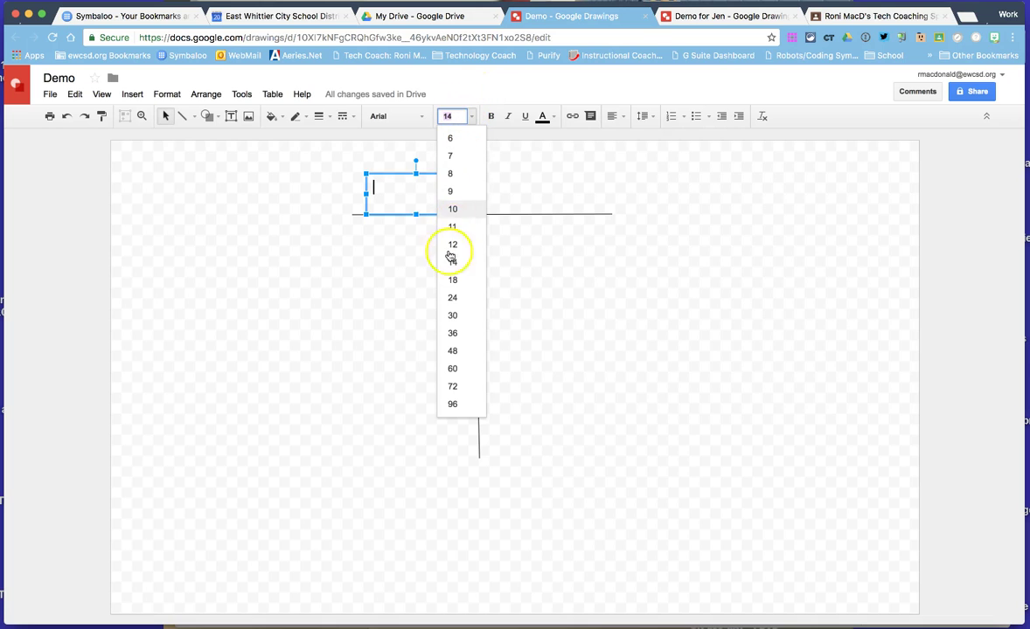
pyautogui.click(445, 332)
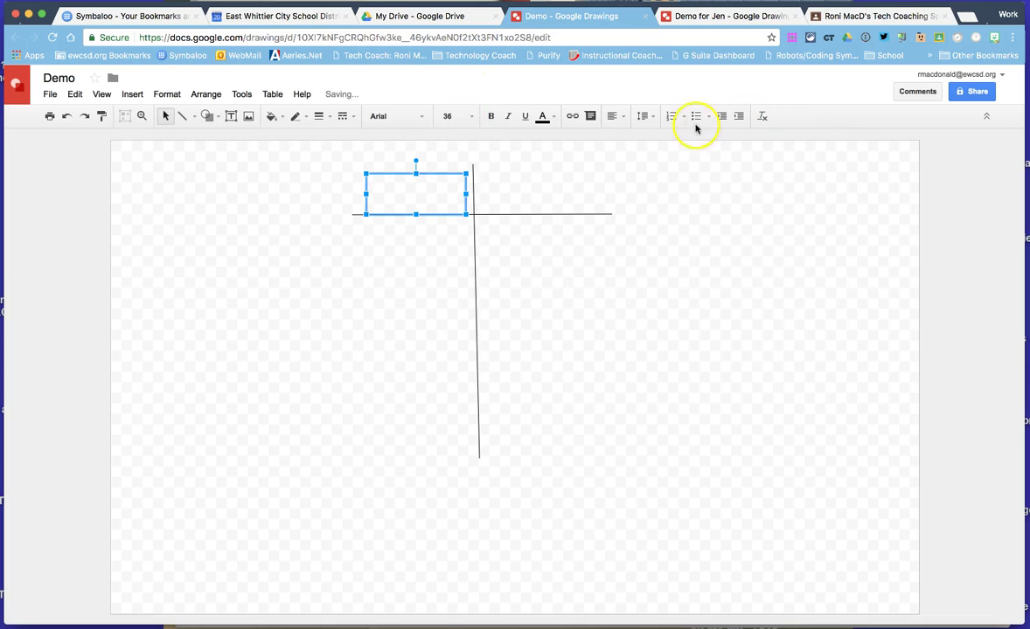
pyautogui.click(616, 115)
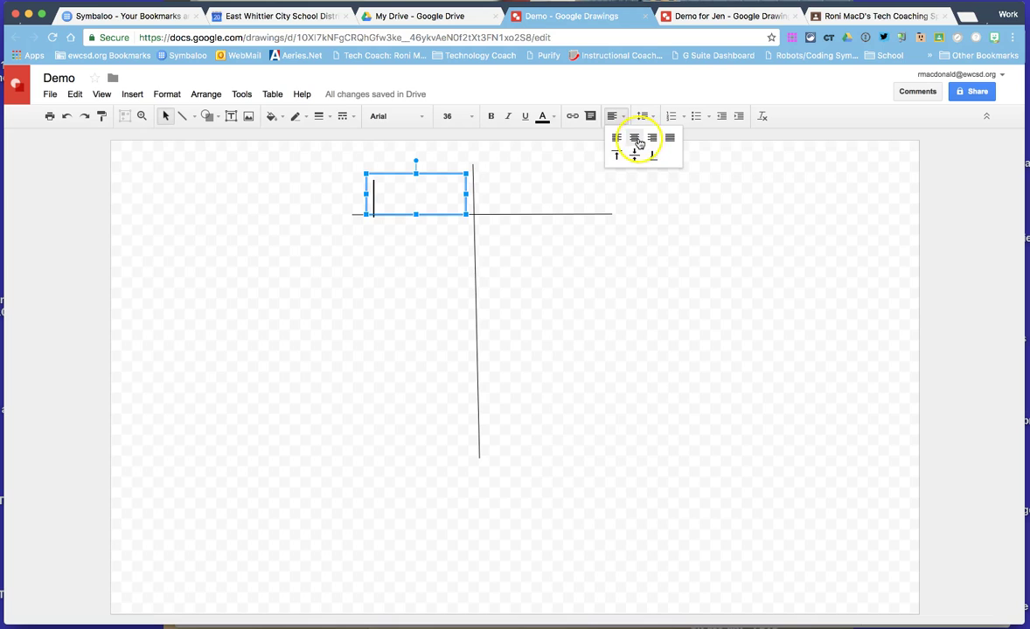
pyautogui.click(635, 138)
pyautogui.write('ch')
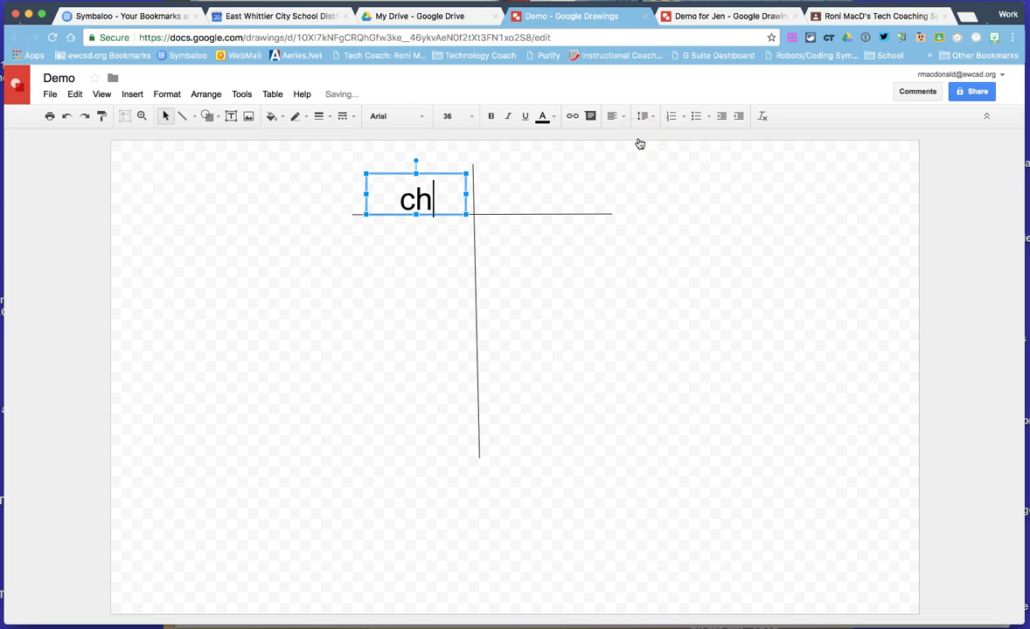
pyautogui.click(420, 231)
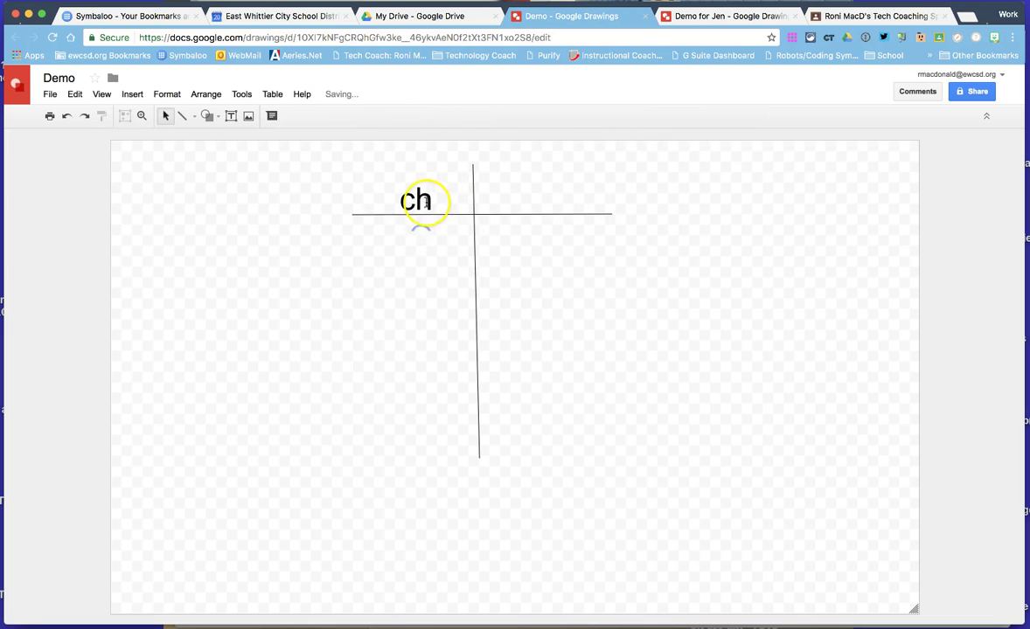
# Duplicate the 'ch' heading, move the copy to the right column, and change it to 'th'
pyautogui.click(423, 202)
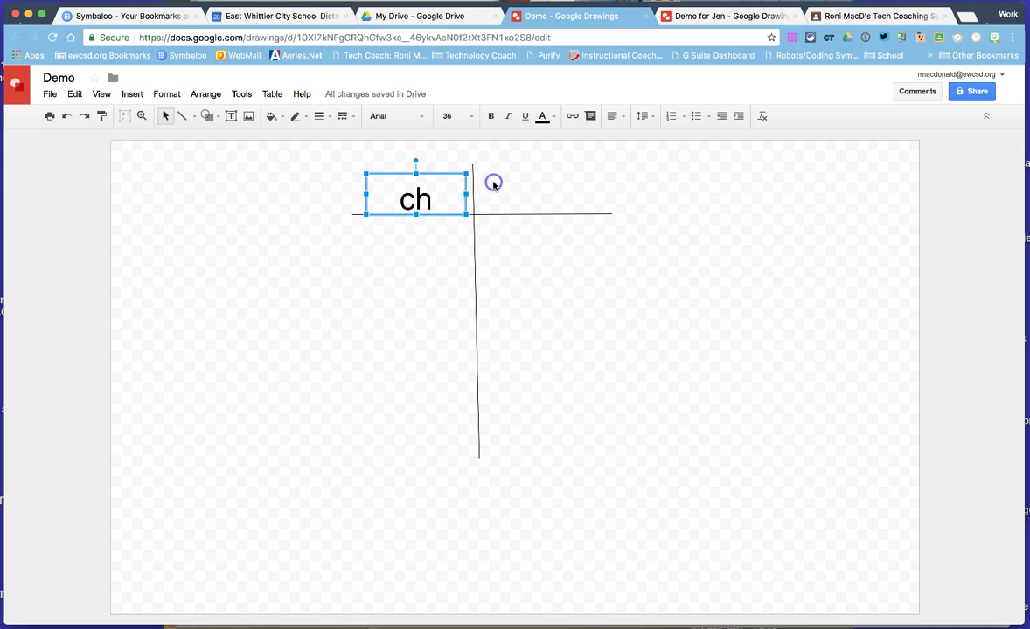
pyautogui.press('super+d')
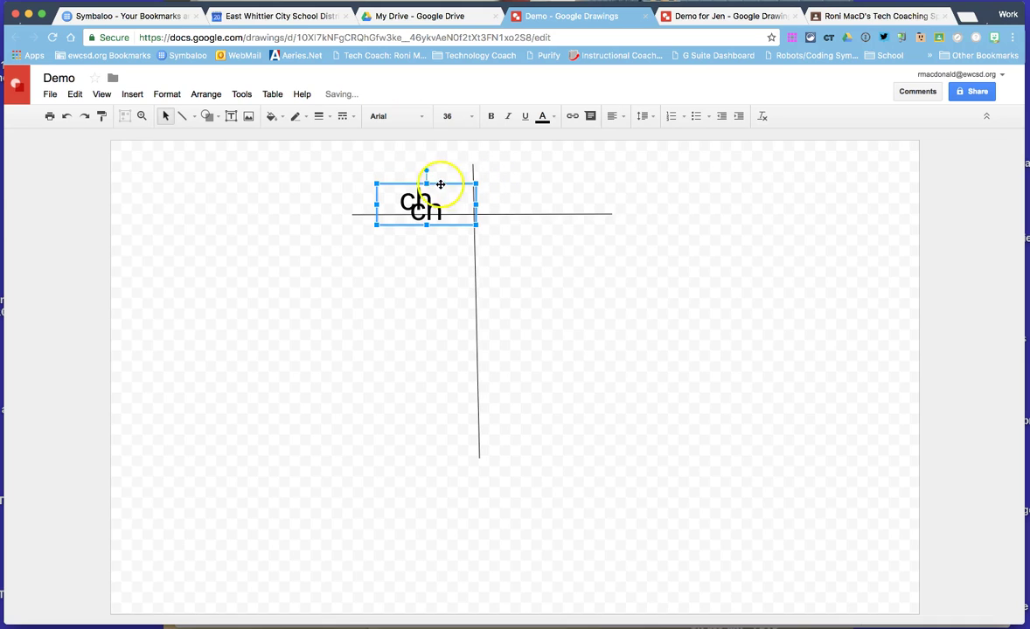
pyautogui.moveTo(437, 182); pyautogui.dragTo(546, 169)
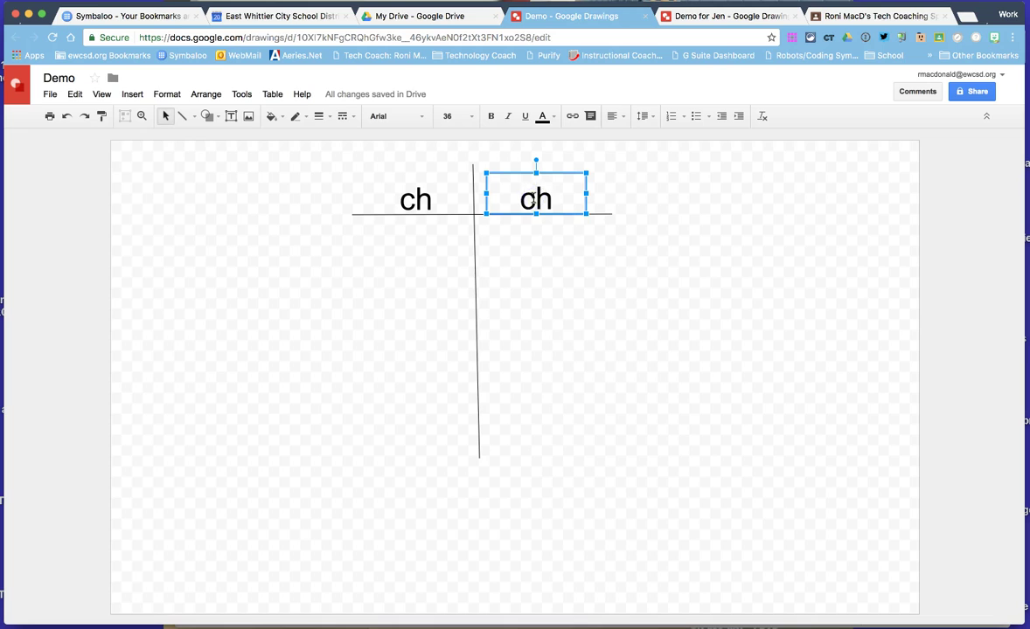
pyautogui.click(534, 199)
pyautogui.press('BackSpace')
pyautogui.write('t')
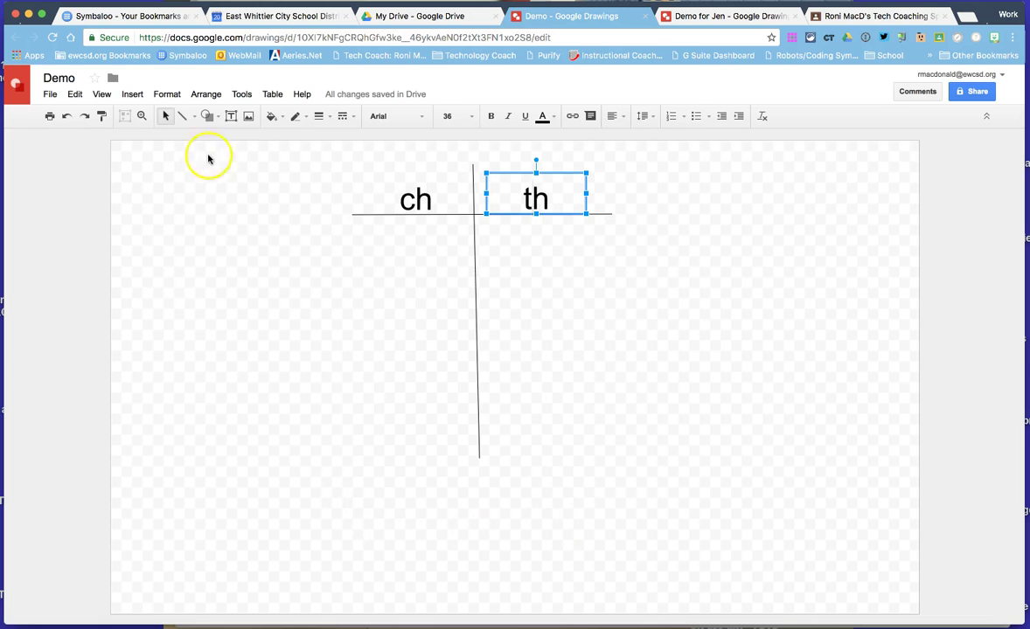
# Draw a wide text box across the bottom of the page
pyautogui.click(232, 117)
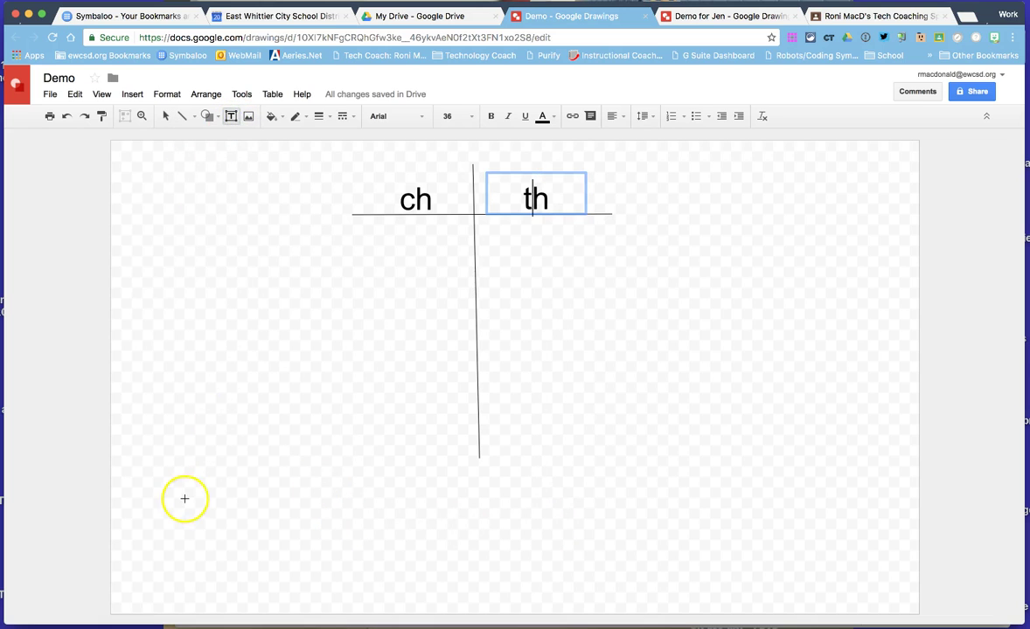
pyautogui.moveTo(181, 499); pyautogui.dragTo(832, 577)
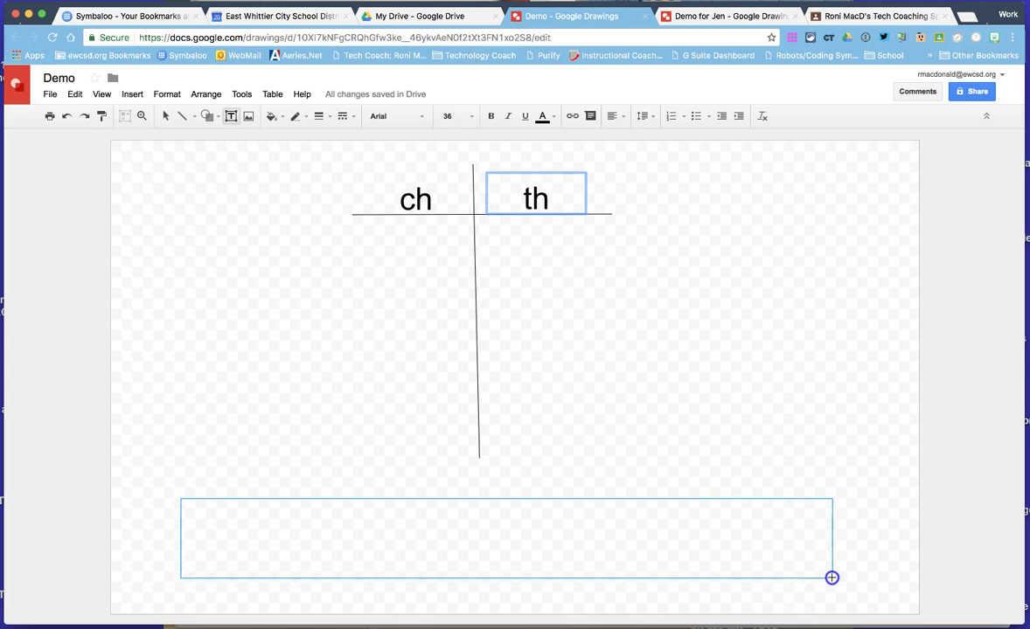
pyautogui.press('Escape')
pyautogui.click(381, 519)
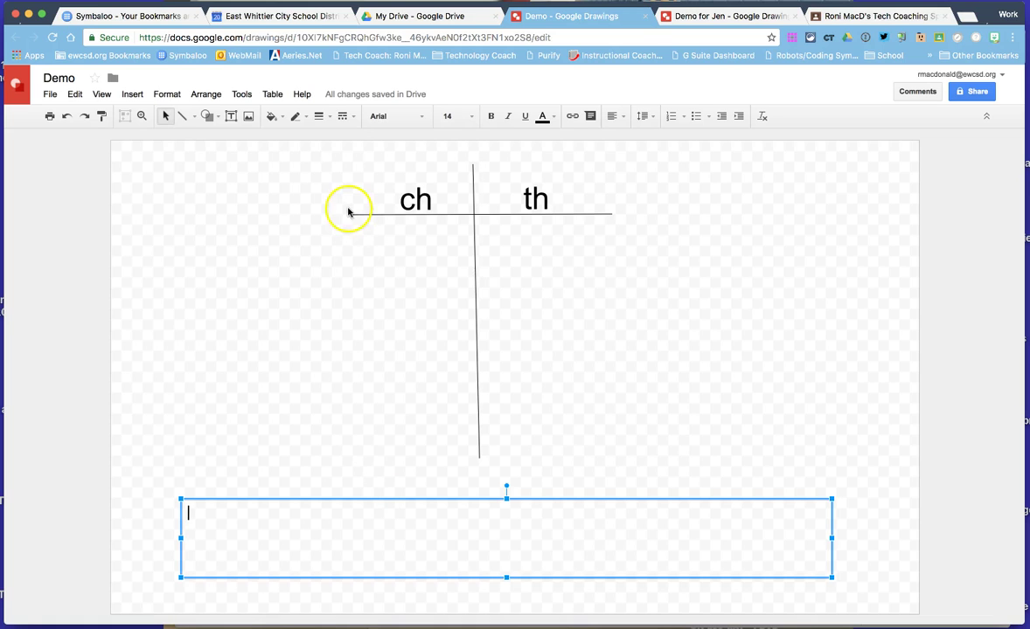
# Give the bottom box a 3px outline and a light yellow fill
pyautogui.click(329, 120)
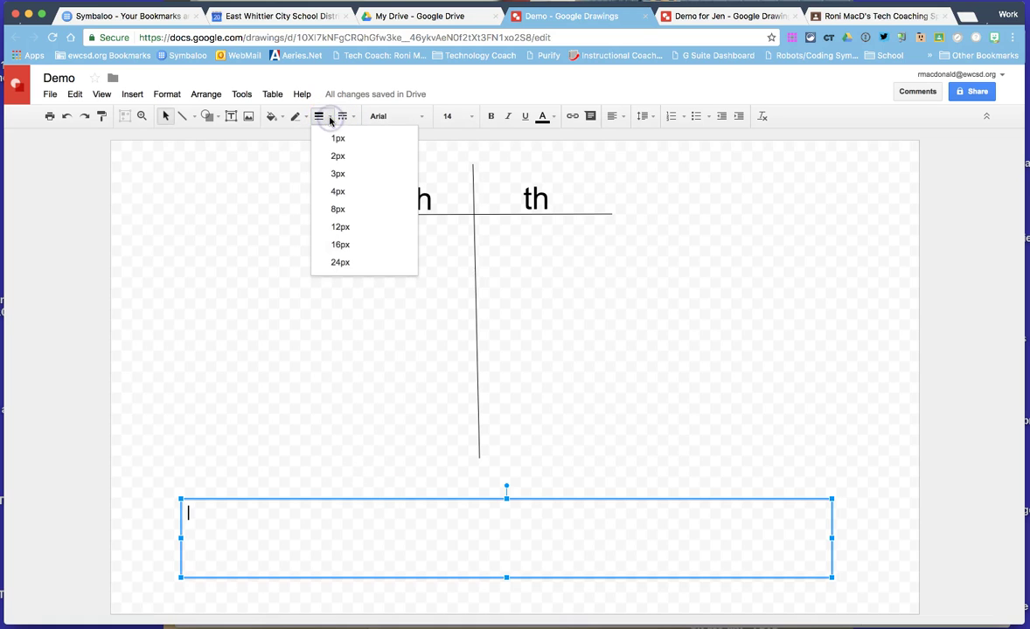
pyautogui.click(330, 176)
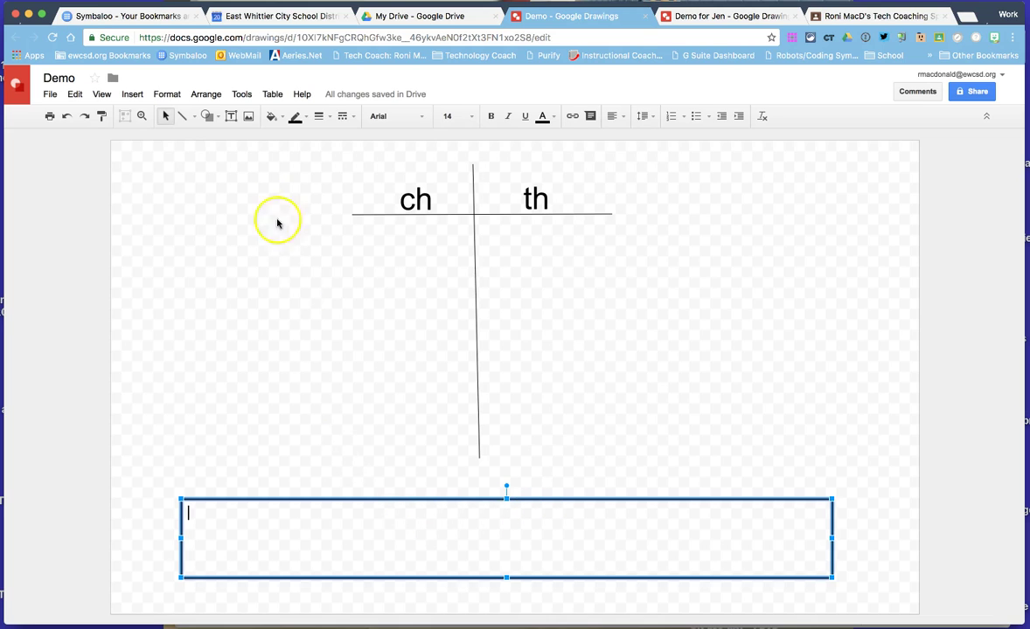
pyautogui.click(281, 120)
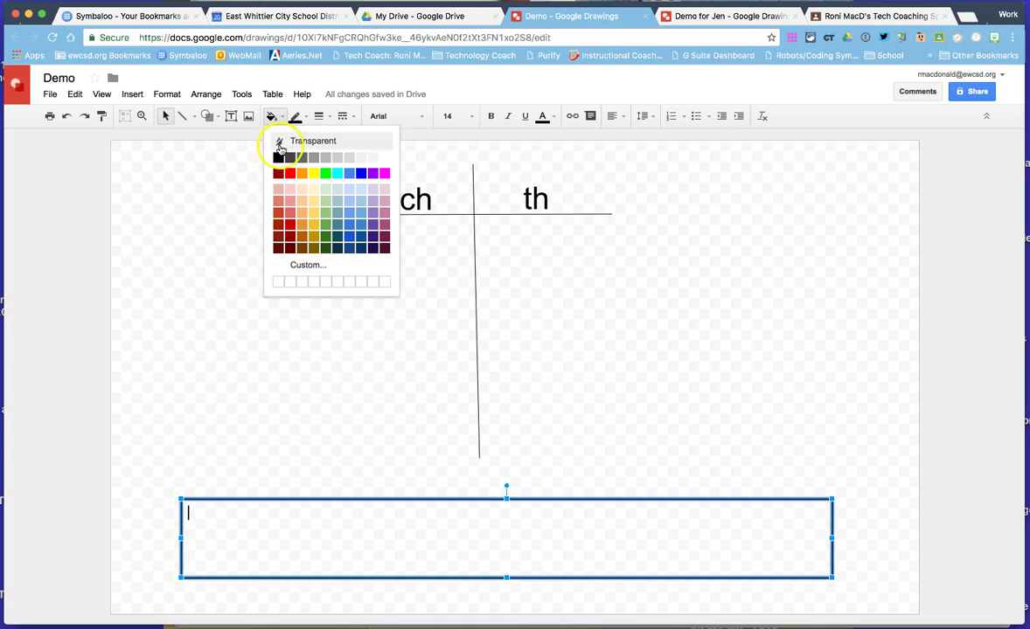
pyautogui.click(313, 179)
pyautogui.click(313, 189)
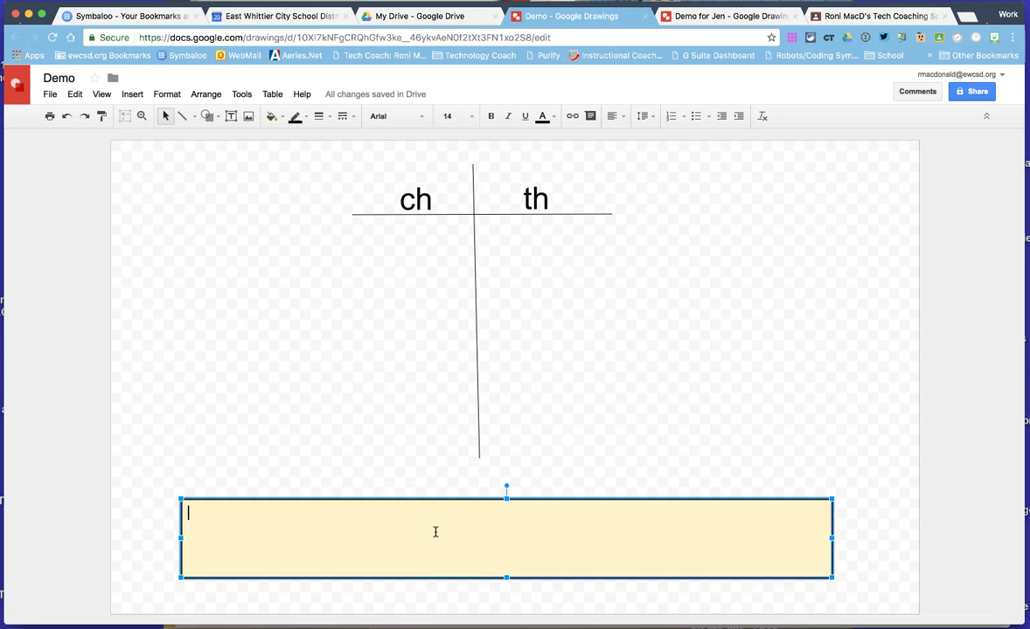
# Insert the black silhouette chair image from a web search and shrink it into the box
pyautogui.click(248, 119)
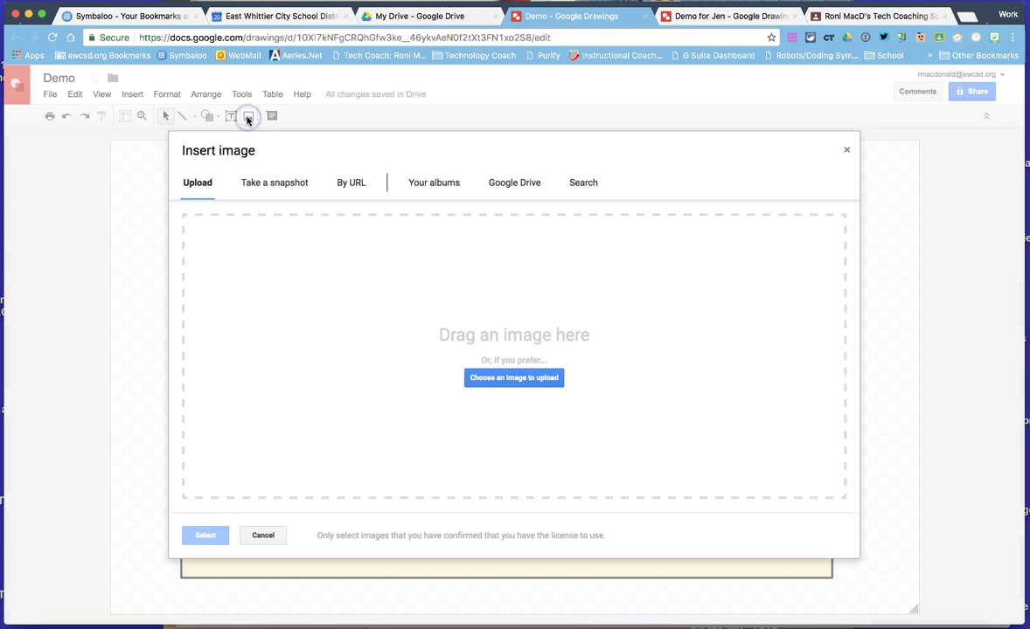
pyautogui.click(583, 182)
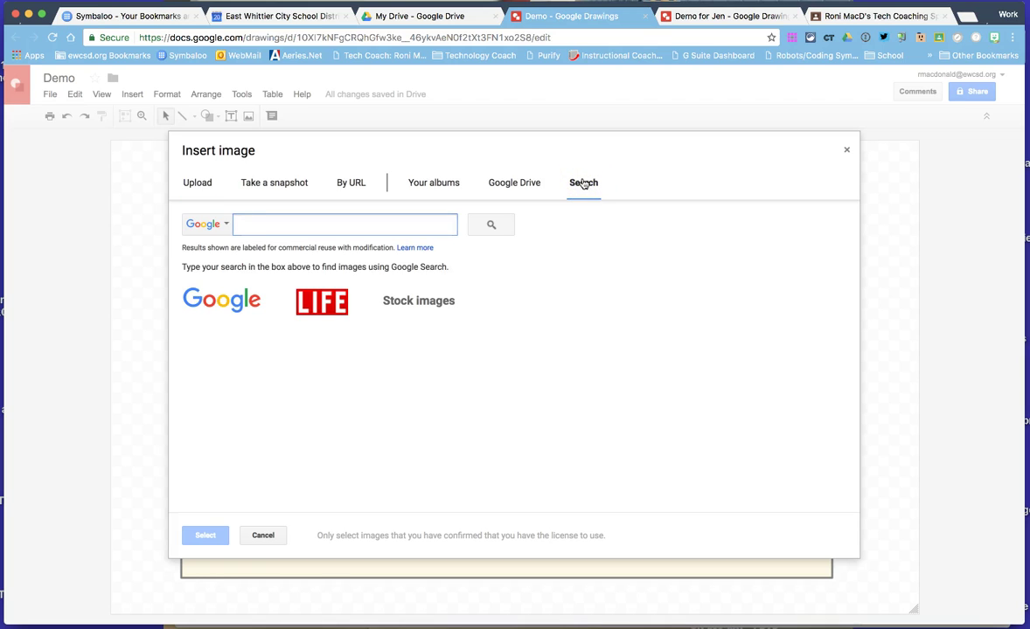
pyautogui.write('chair')
pyautogui.press('Return')
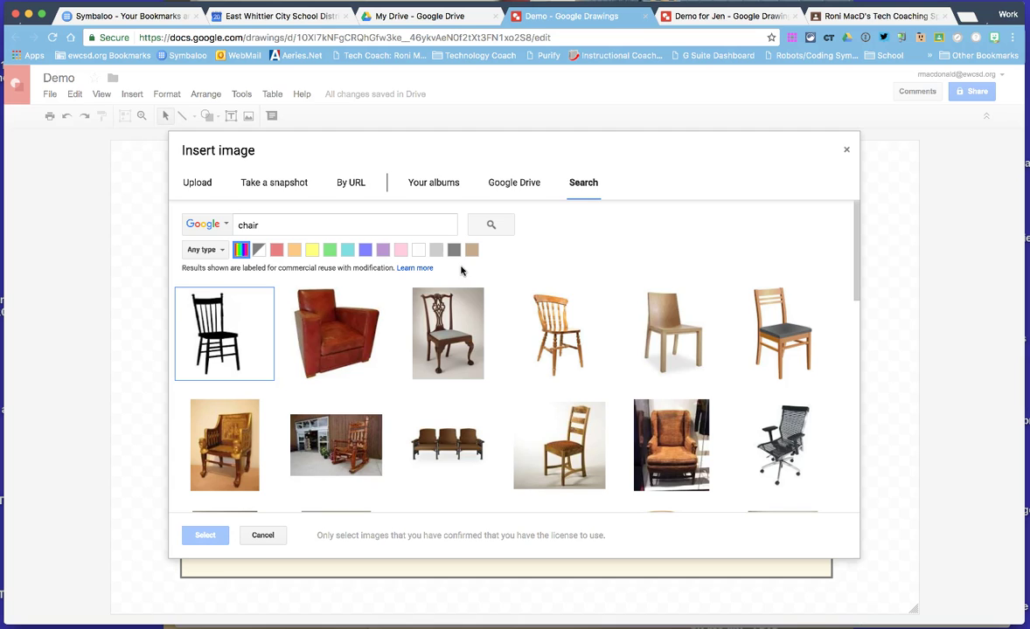
pyautogui.moveTo(461, 270)
pyautogui.mouseDown()
pyautogui.moveTo(506, 280)
pyautogui.moveTo(549, 252)
pyautogui.mouseUp()
pyautogui.click(250, 328)
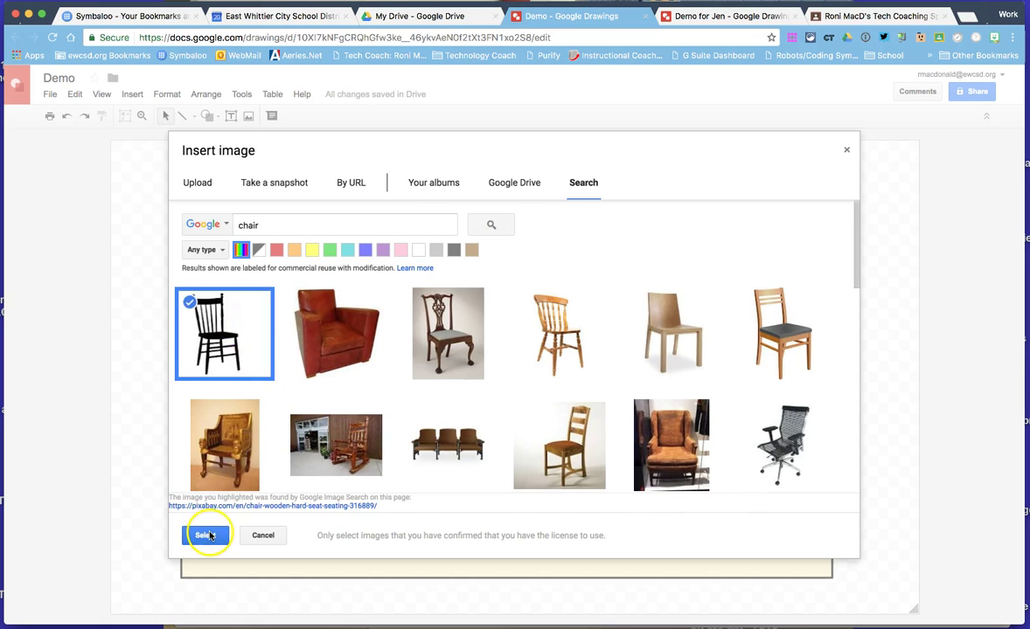
pyautogui.click(207, 534)
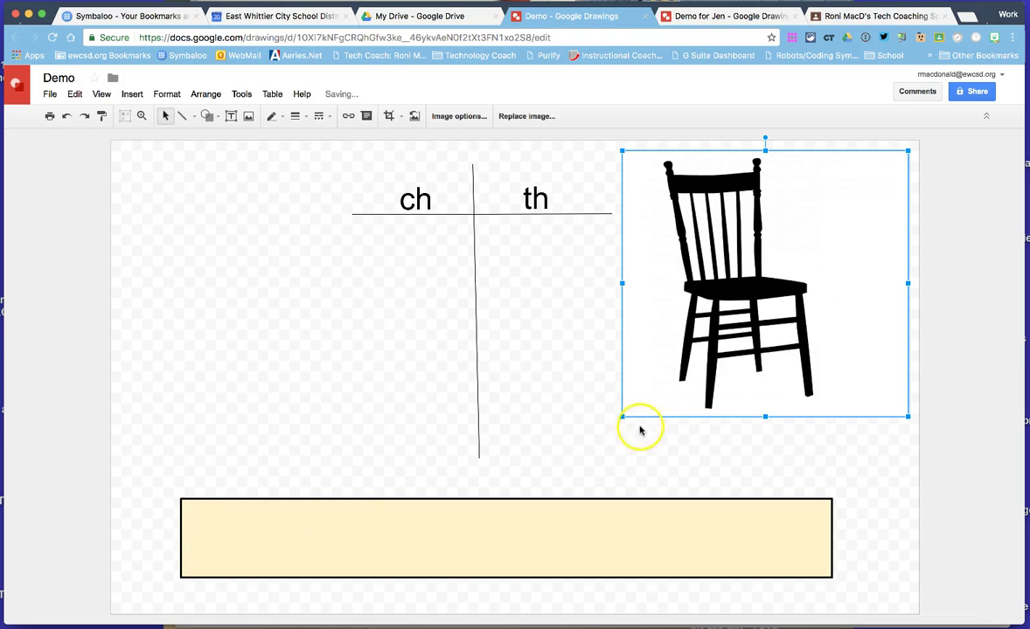
pyautogui.moveTo(621, 417); pyautogui.dragTo(863, 216)
pyautogui.moveTo(865, 214); pyautogui.dragTo(773, 551)
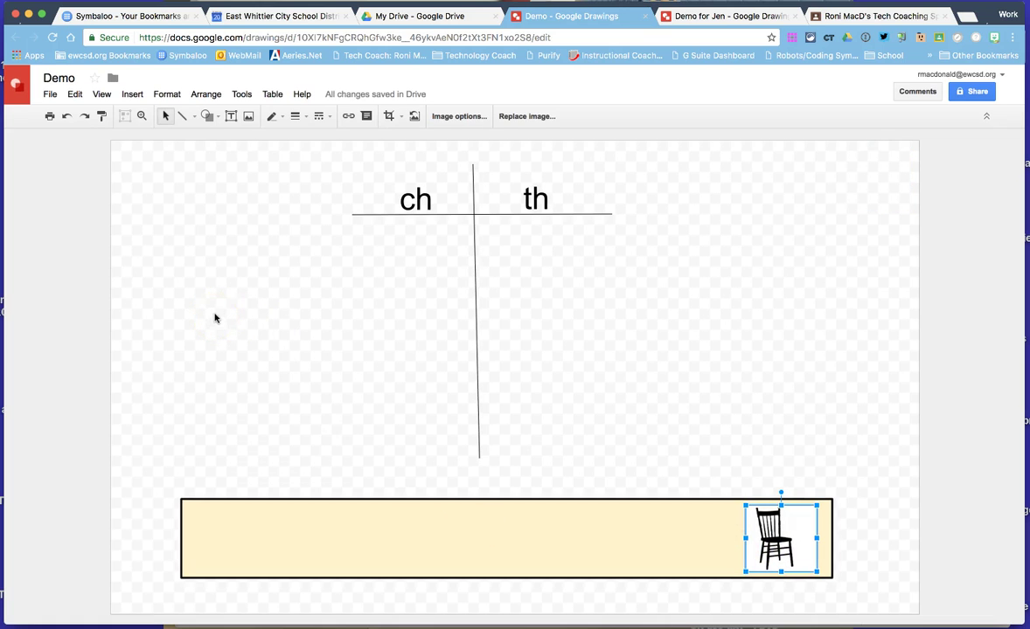
# Search 'tooth', insert the cartoon tooth picture, then shrink and place it in the bank
pyautogui.click(249, 116)
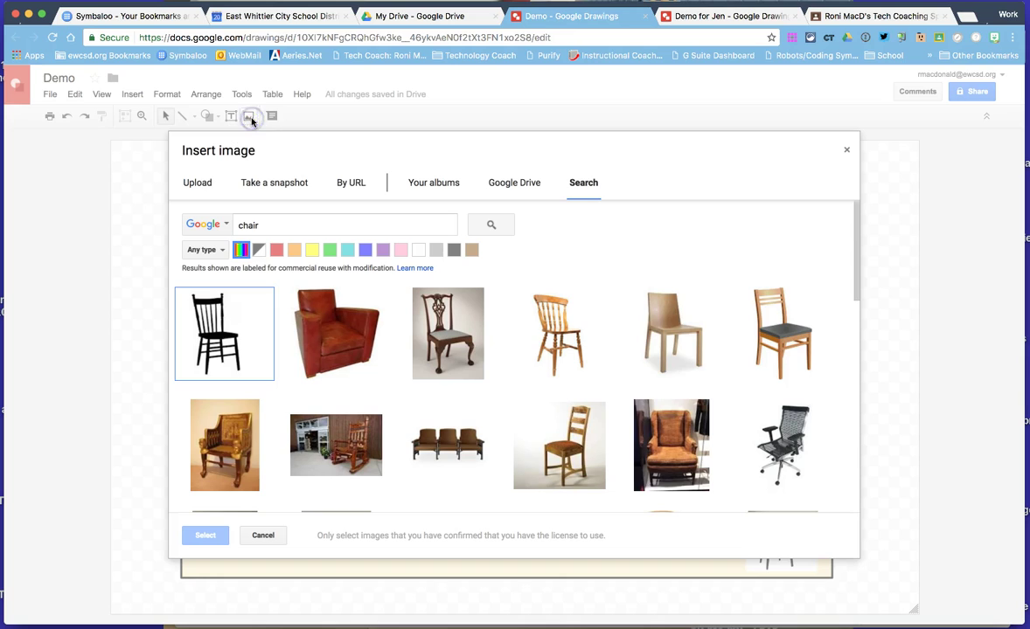
pyautogui.click(310, 222)
pyautogui.write('tooth')
pyautogui.press('Return')
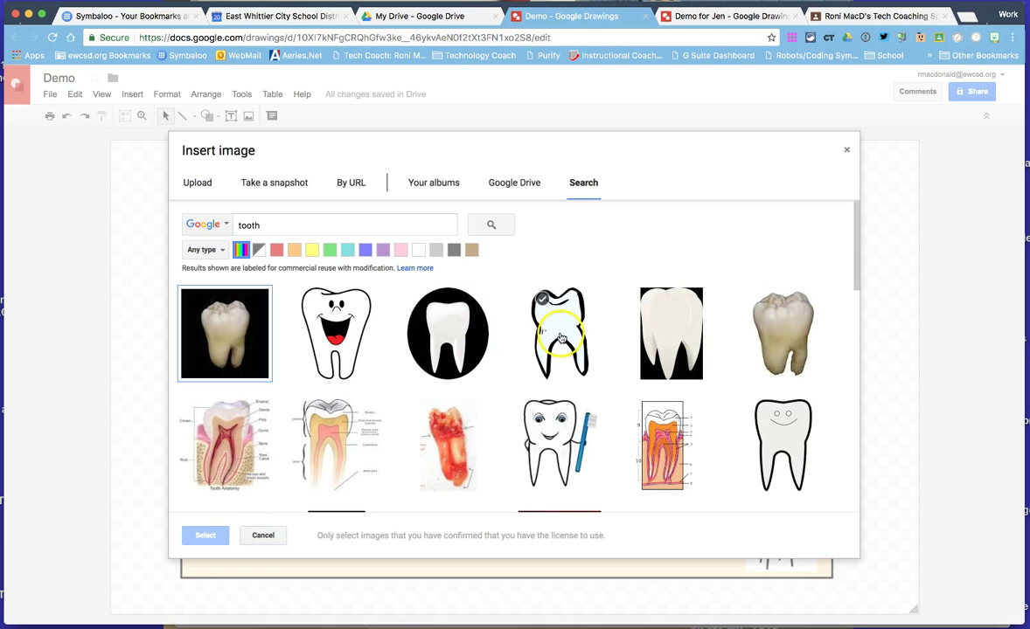
pyautogui.click(534, 311)
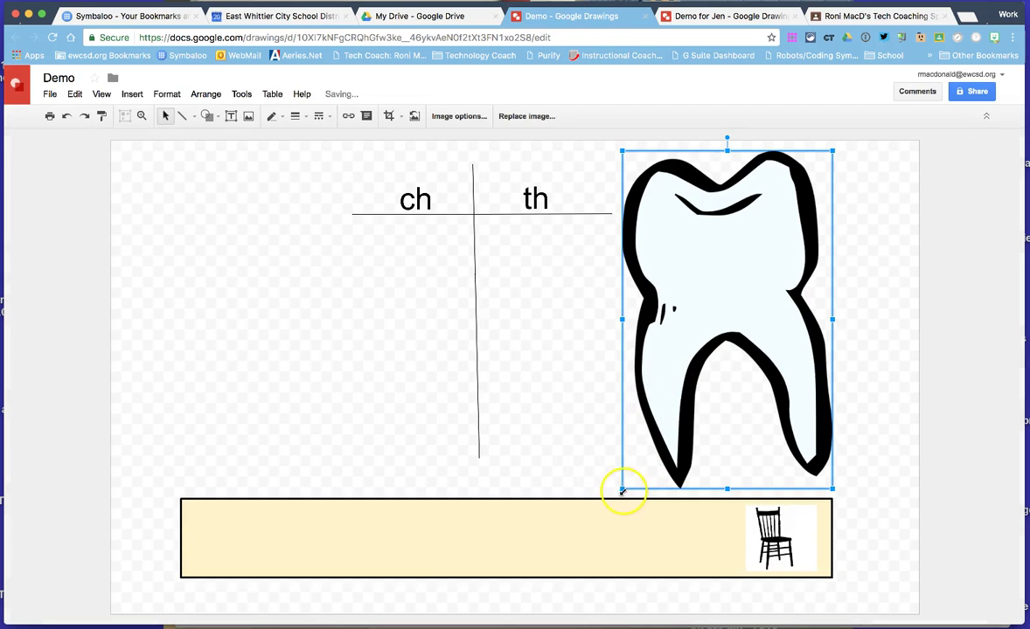
pyautogui.moveTo(847, 234); pyautogui.dragTo(691, 454)
pyautogui.click(718, 385)
pyautogui.moveTo(719, 382); pyautogui.dragTo(683, 529)
pyautogui.click(671, 435)
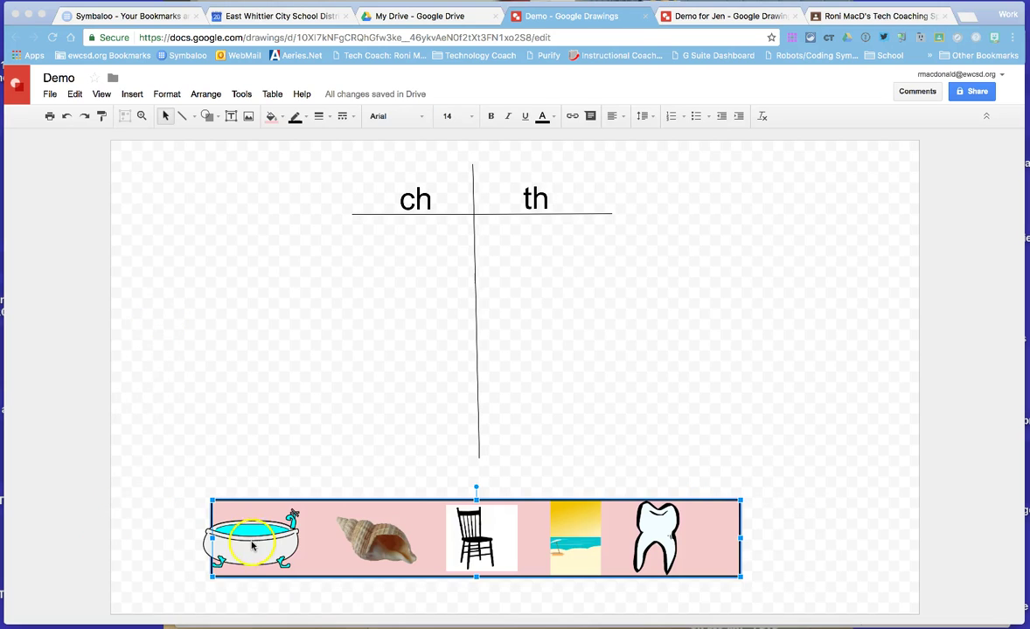
# Shift the bathtub picture slightly right, then go to the Google Classroom class page
pyautogui.click(251, 543)
pyautogui.moveTo(251, 543); pyautogui.dragTo(268, 543)
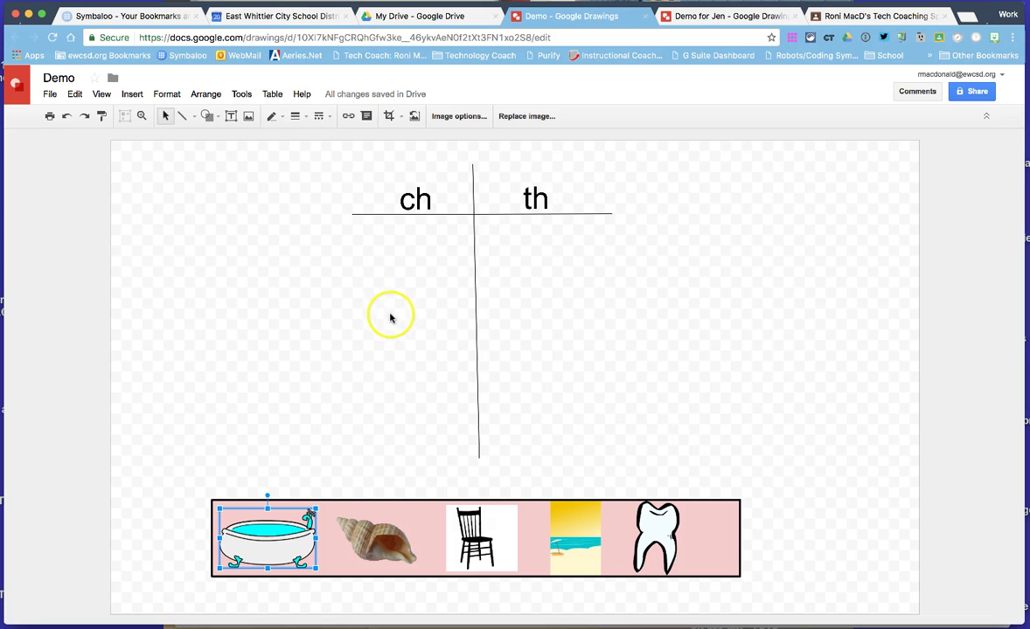
pyautogui.click(846, 18)
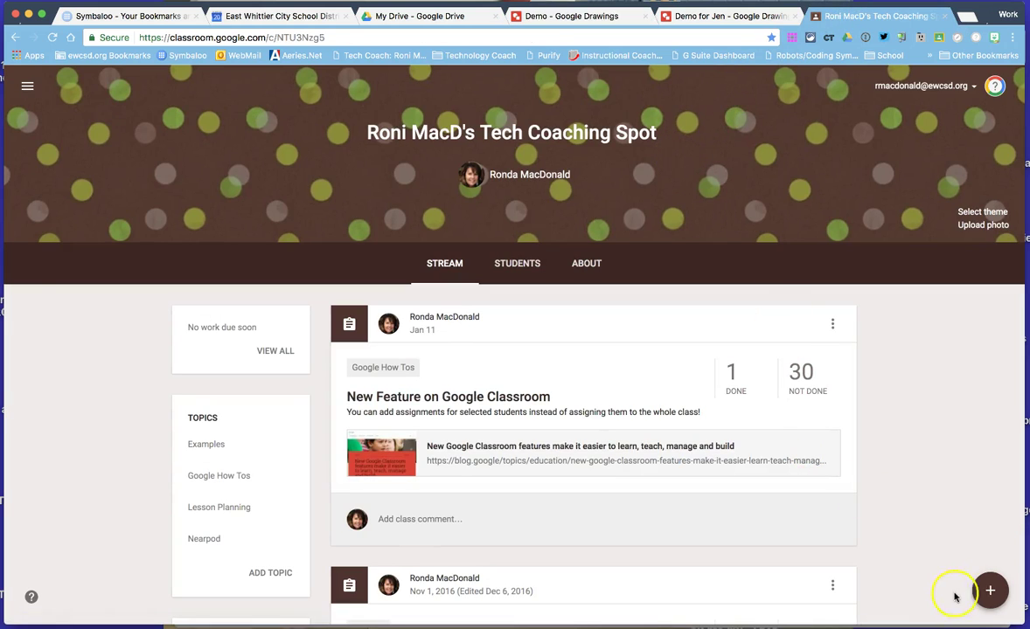
# Create an assignment titled 'Example Sort' with instructions 'Put each item into the correct category'
pyautogui.click(990, 590)
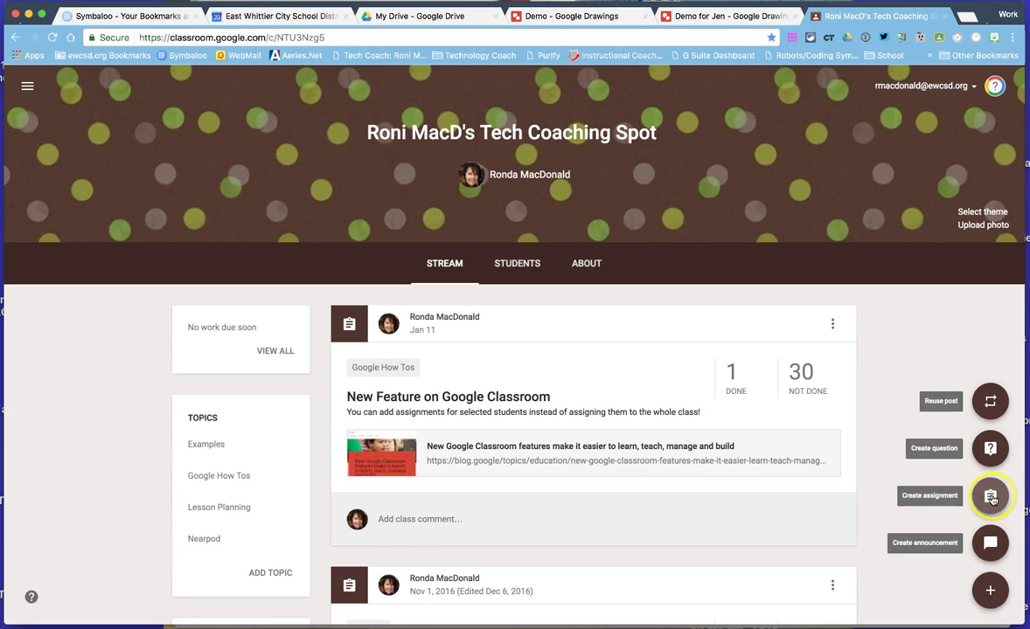
pyautogui.click(990, 497)
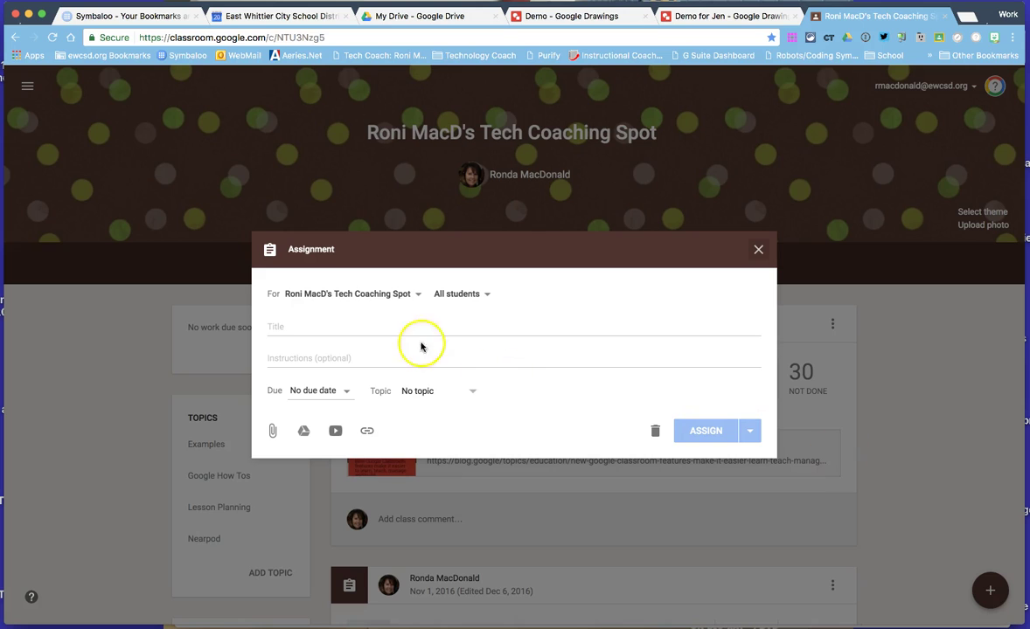
pyautogui.click(389, 326)
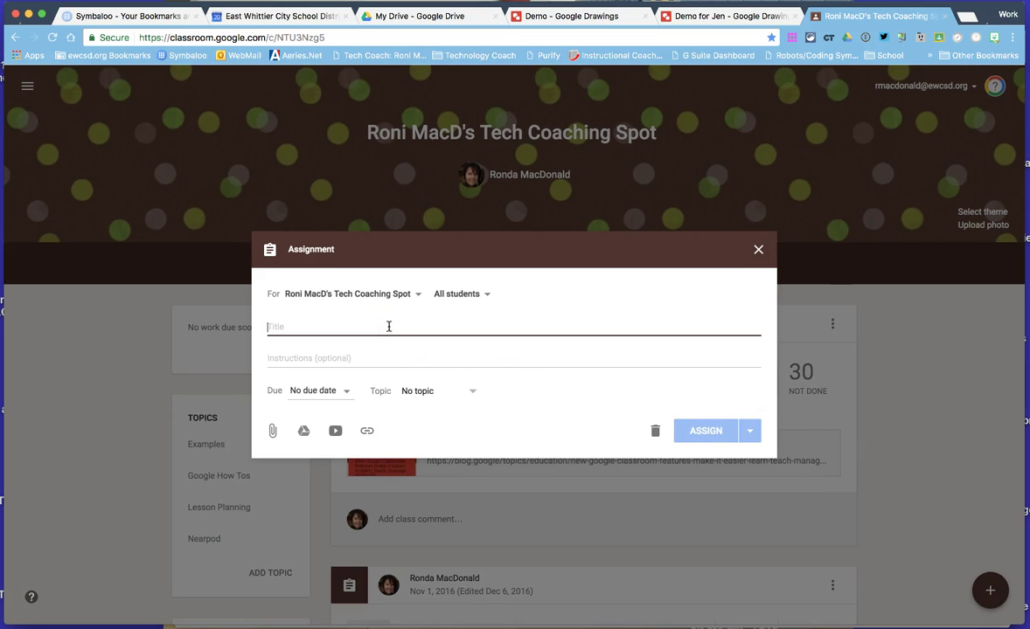
pyautogui.write('Example Sort')
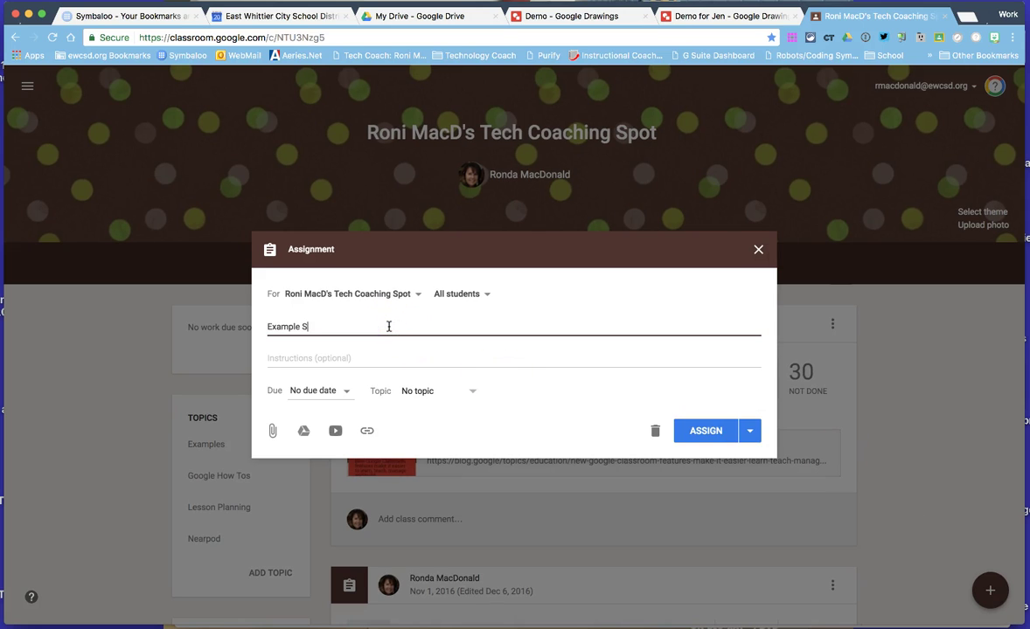
pyautogui.click(343, 355)
pyautogui.write('Put each')
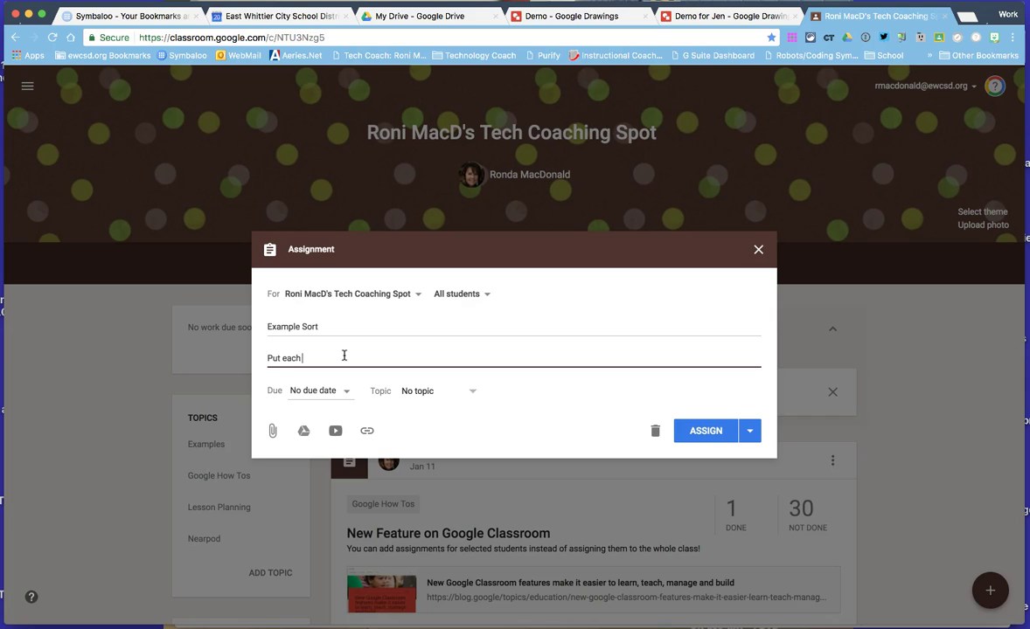
pyautogui.write(' item into the correct category')
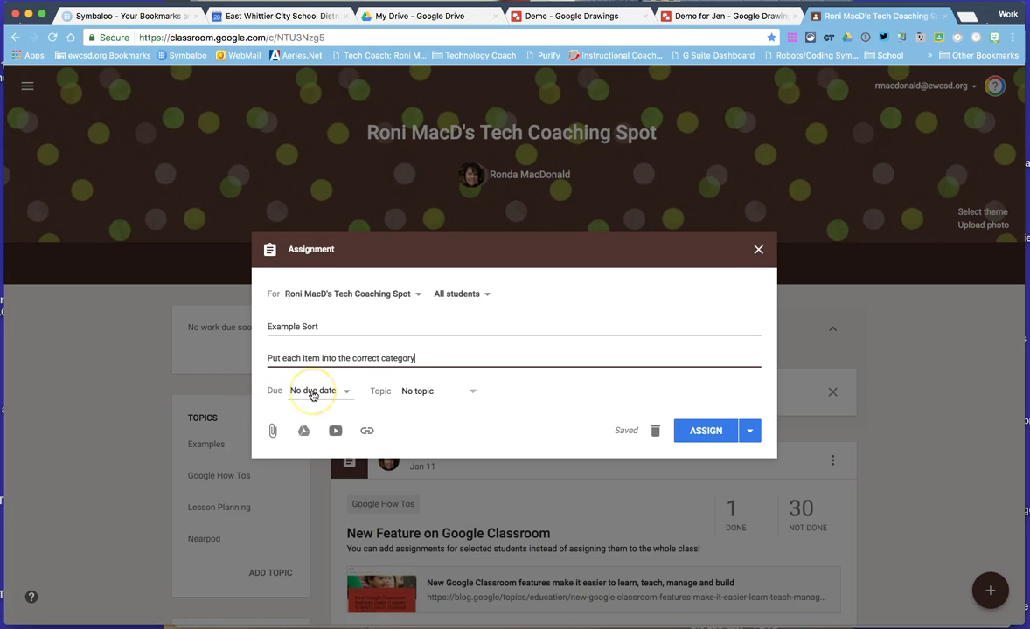
# Set the assignment topic to Examples and bring up the Google Drive attachment picker
pyautogui.click(463, 392)
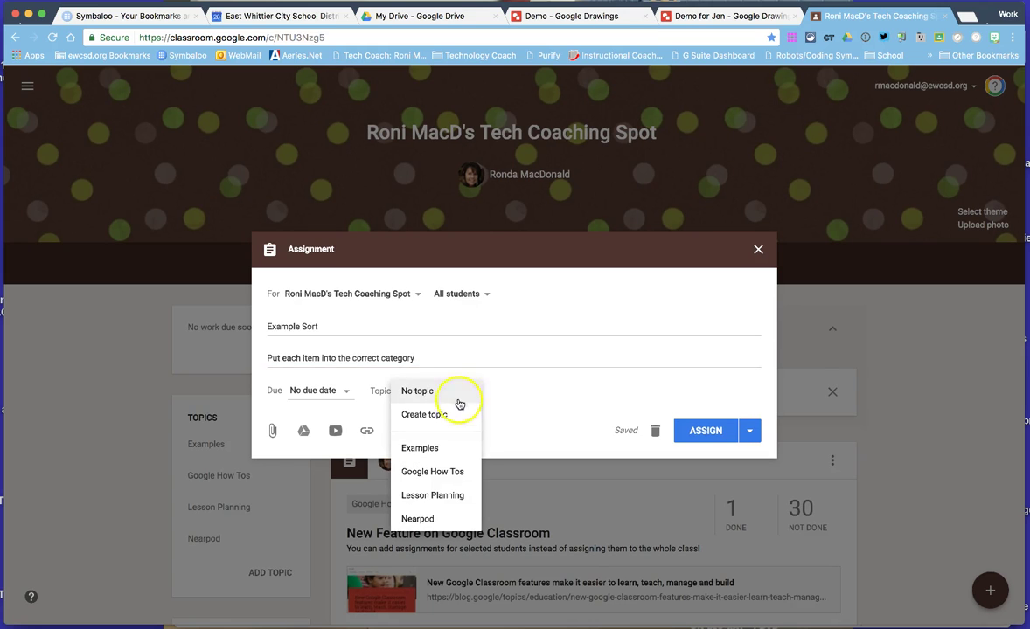
pyautogui.click(443, 446)
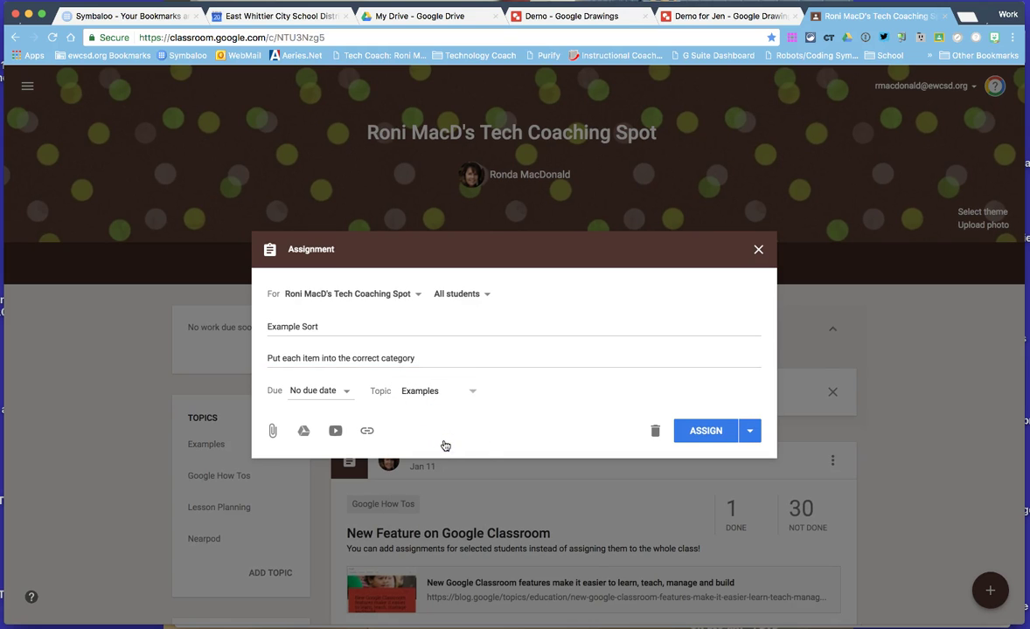
pyautogui.click(438, 435)
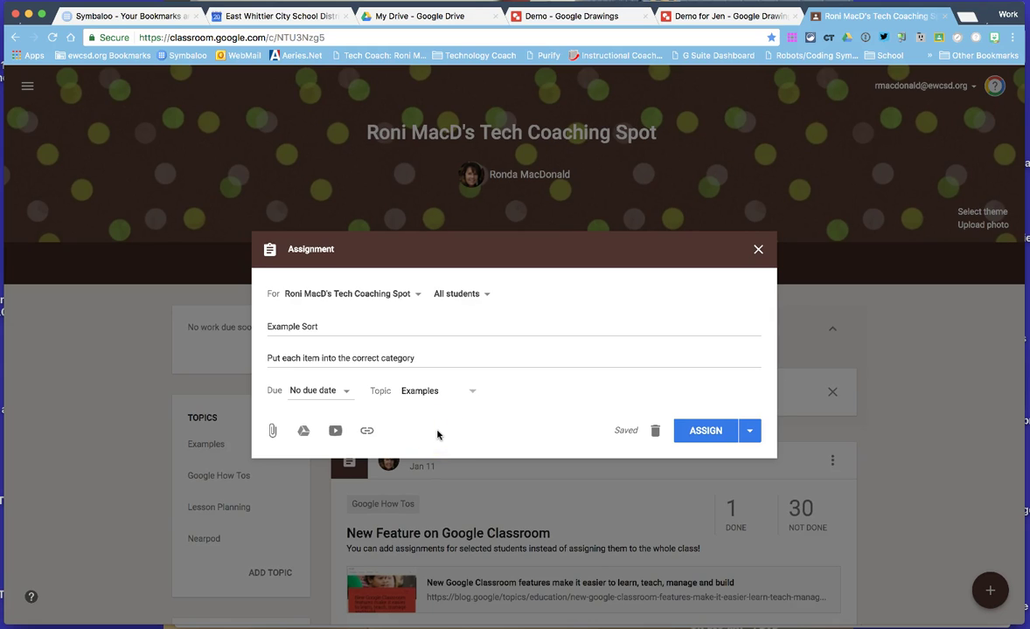
pyautogui.click(466, 415)
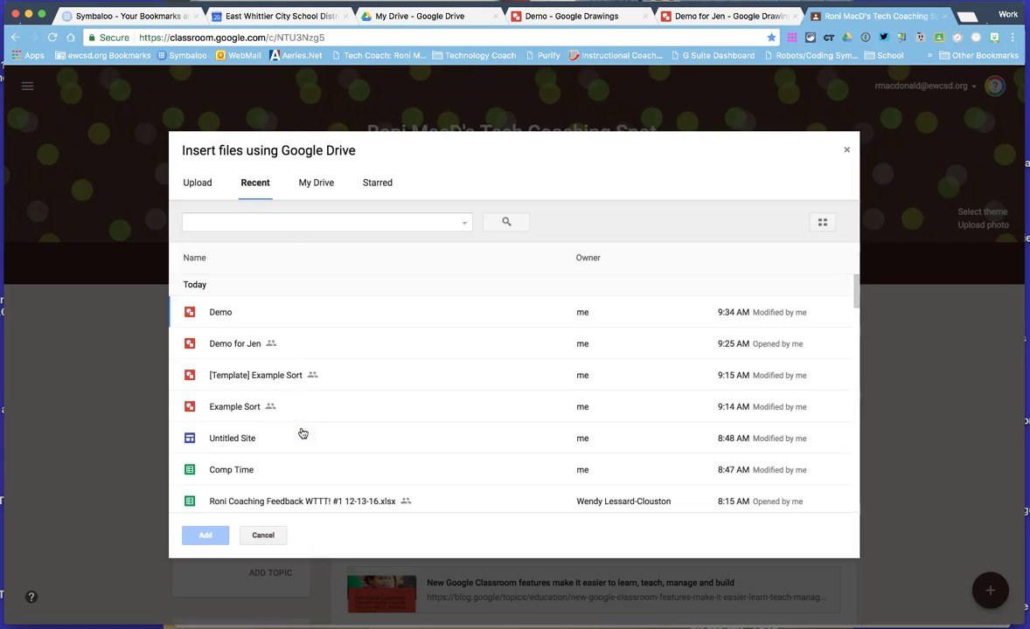
# Attach the Demo drawing from Recent files to the assignment
pyautogui.click(226, 315)
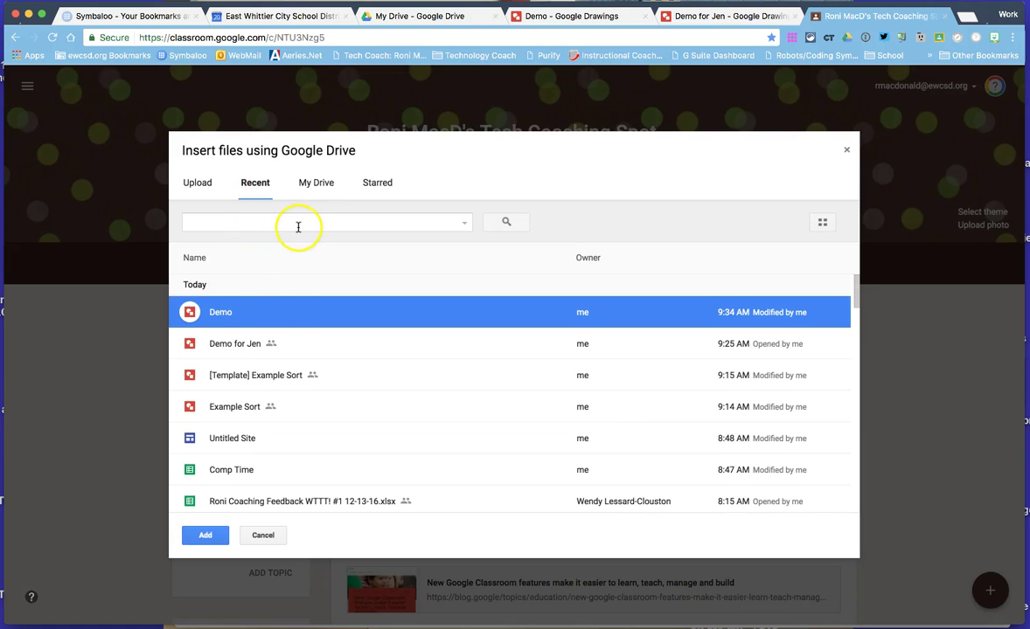
pyautogui.click(203, 536)
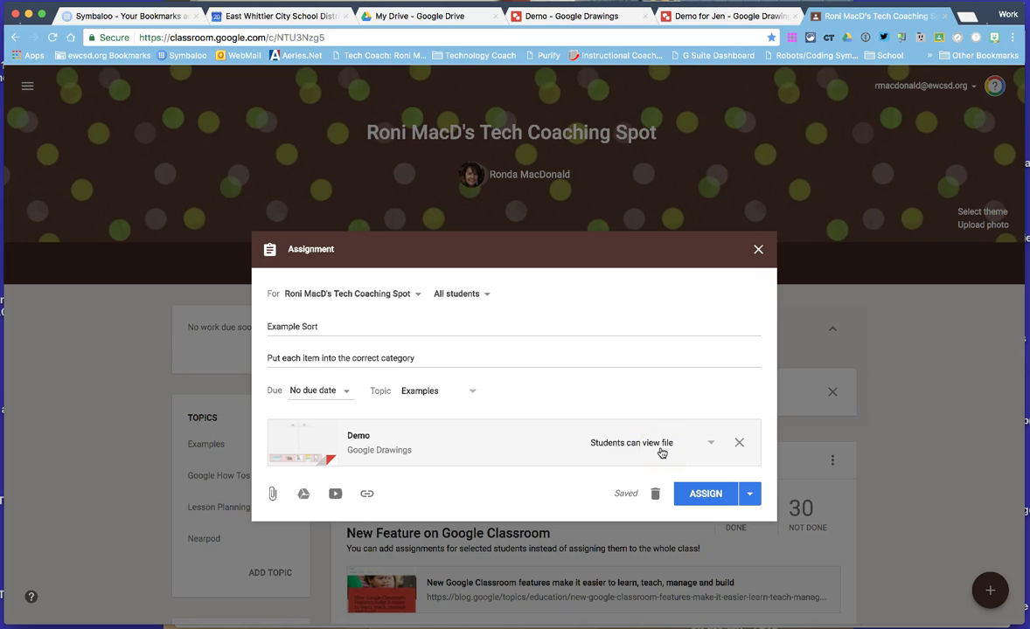
# Set the Demo drawing attachment to 'Make a copy for each student'
pyautogui.click(710, 444)
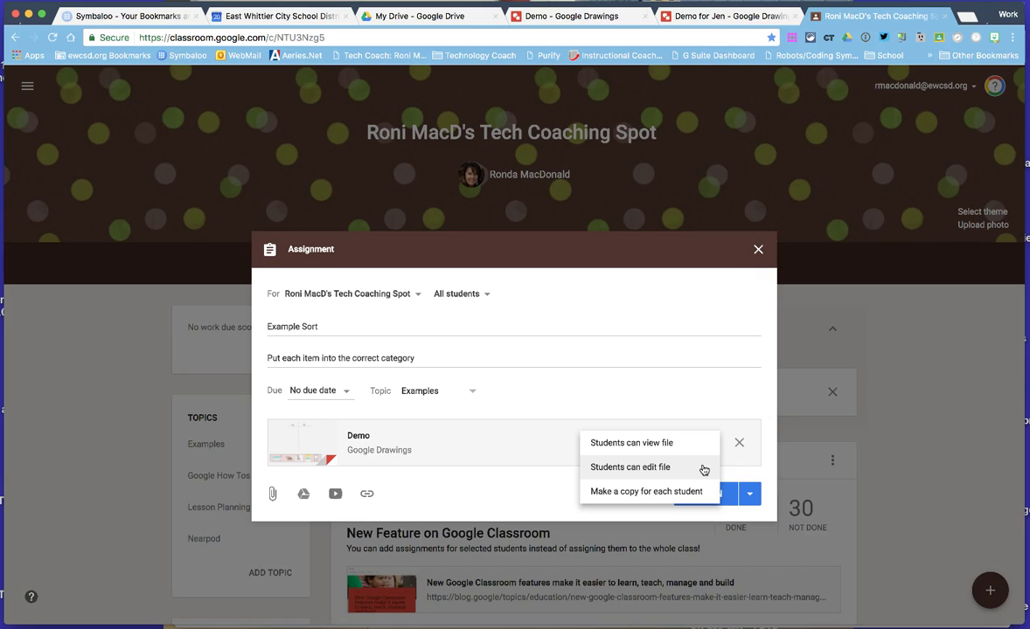
pyautogui.click(678, 468)
pyautogui.click(675, 494)
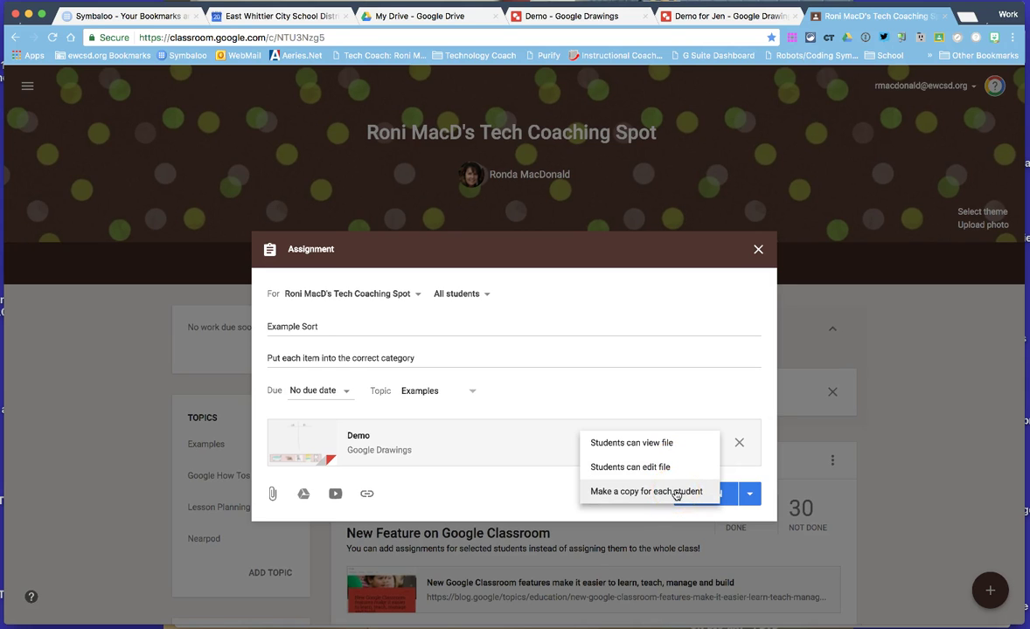
pyautogui.click(676, 492)
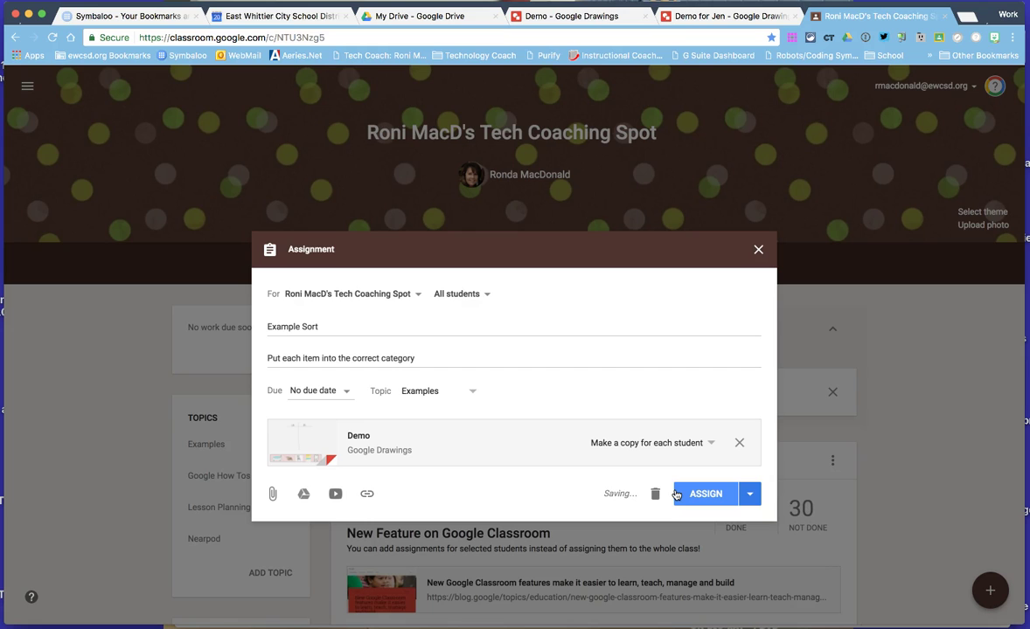
# Assign the Example Sort assignment to the class now
pyautogui.click(749, 496)
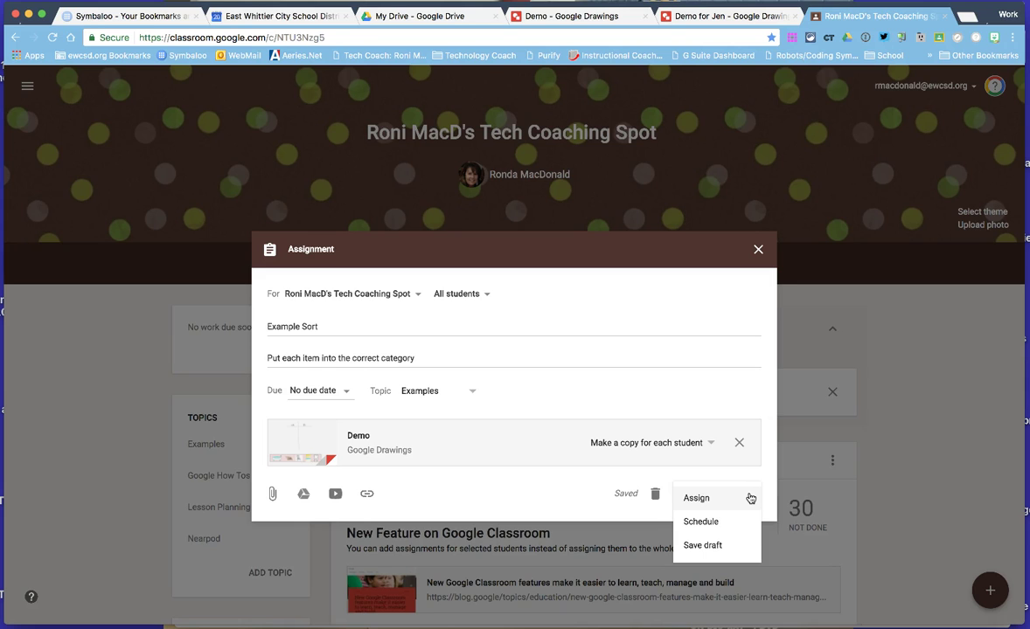
pyautogui.click(735, 523)
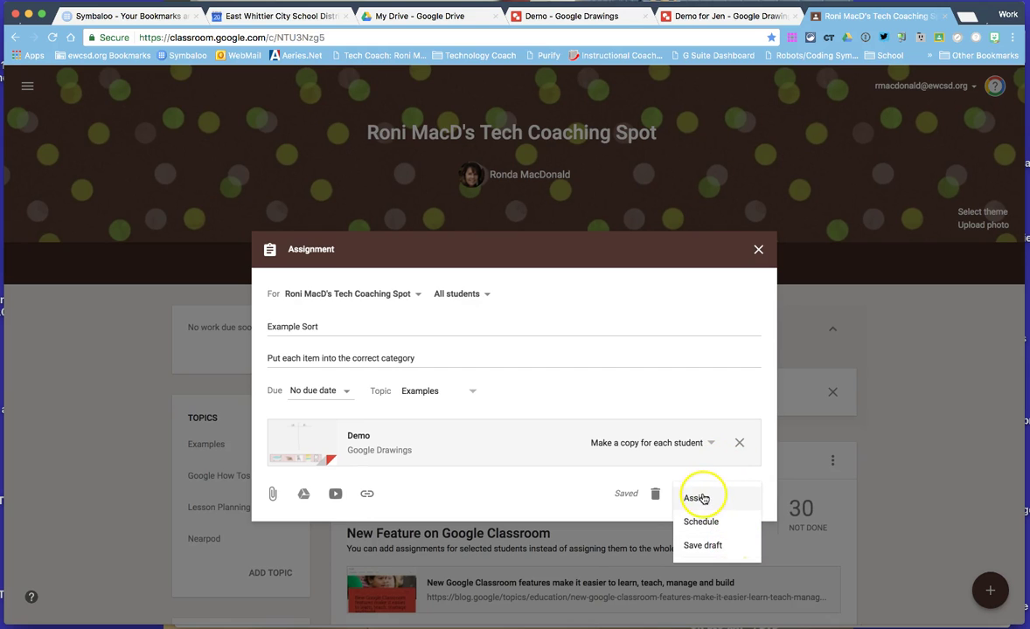
pyautogui.click(703, 497)
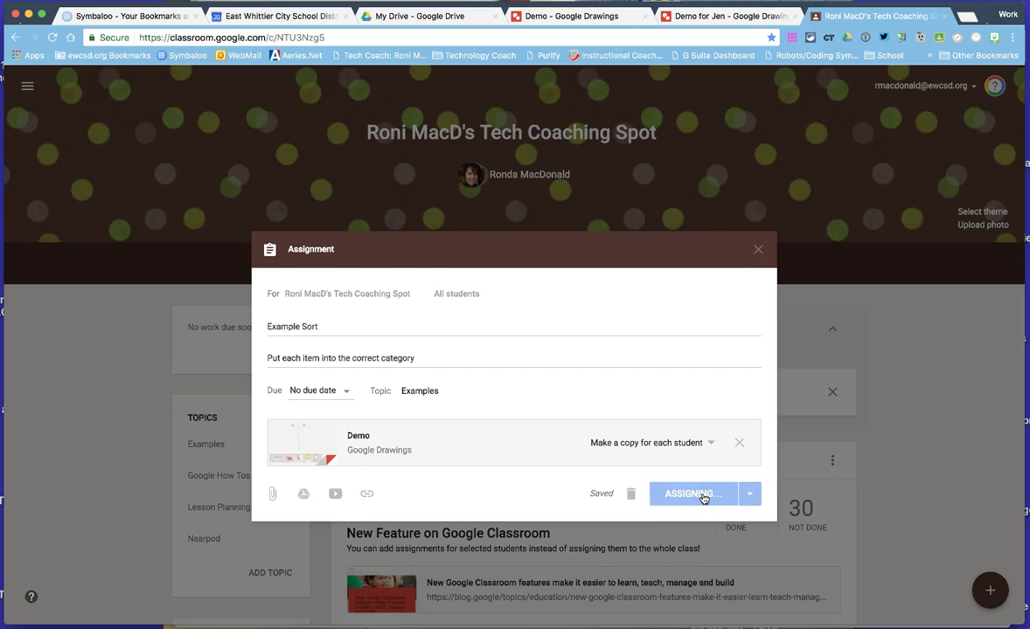